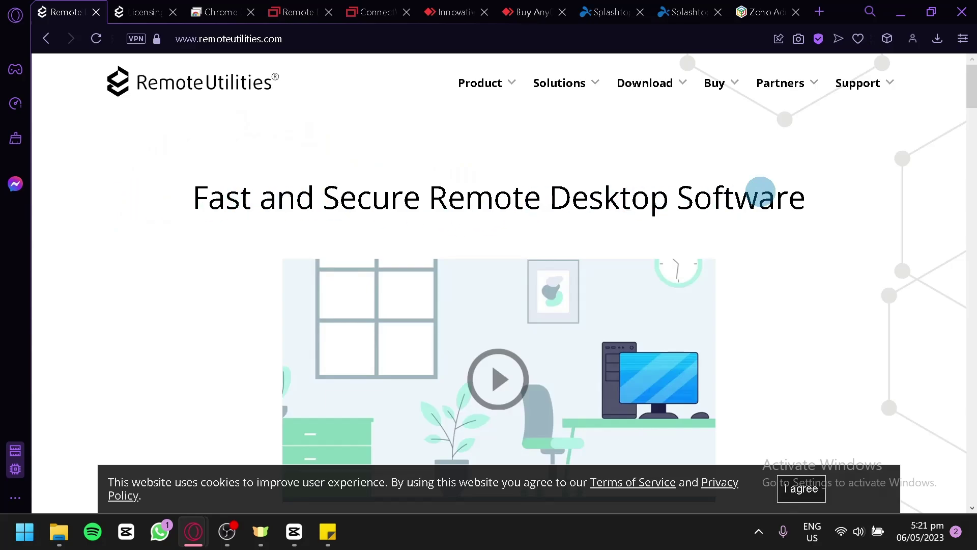
scroll(762, 197, down, 4)
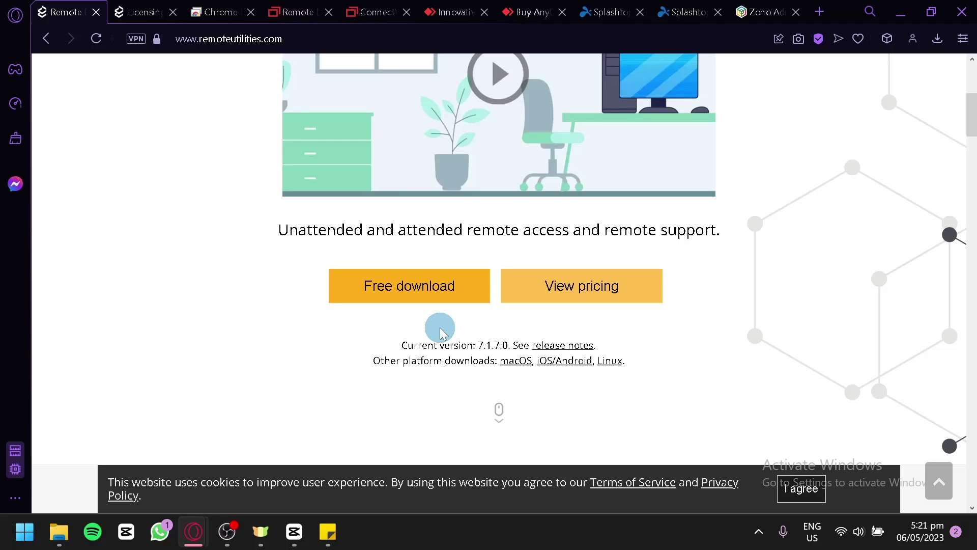
scroll(425, 326, down, 3)
scroll(426, 327, up, 3)
scroll(408, 307, down, 3)
scroll(407, 307, down, 1)
scroll(527, 191, up, 1)
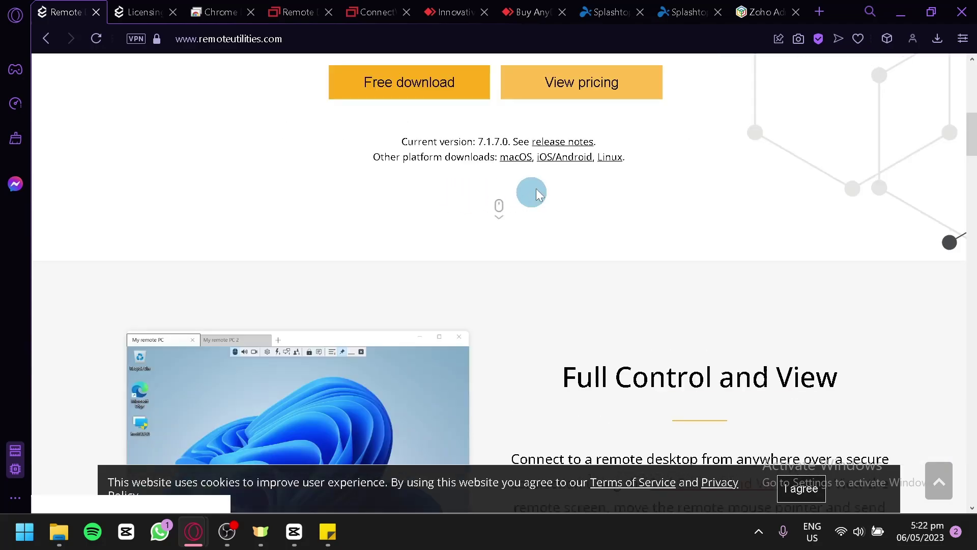
scroll(809, 168, down, 3)
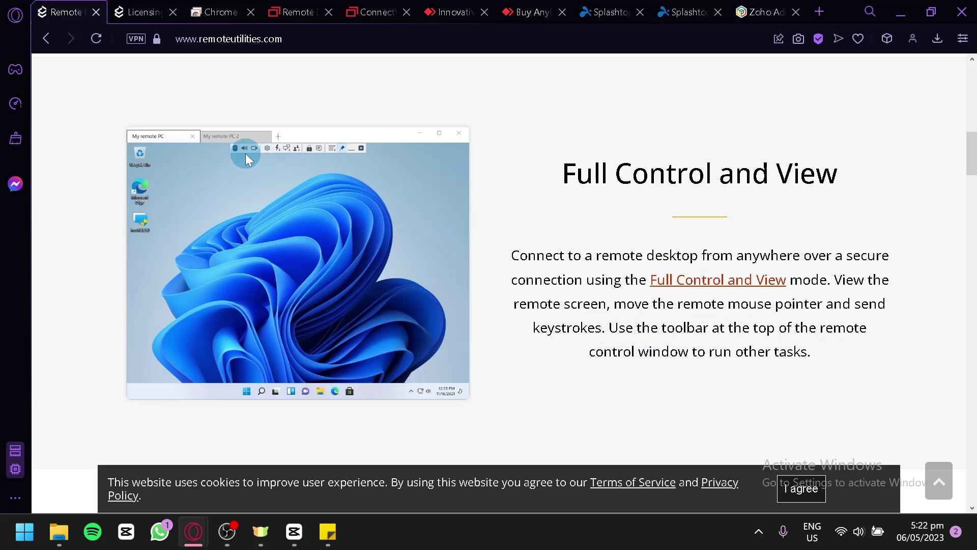
scroll(413, 183, down, 5)
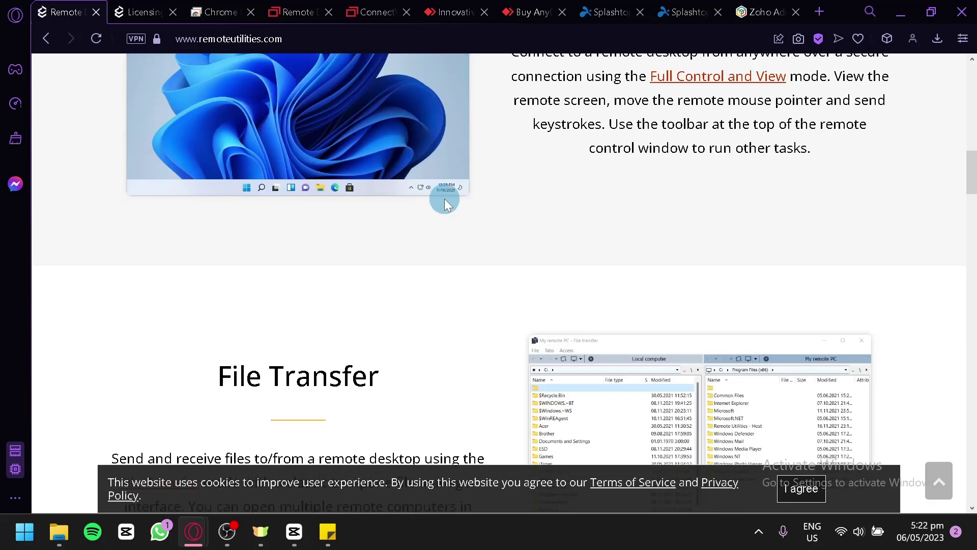
scroll(444, 199, down, 3)
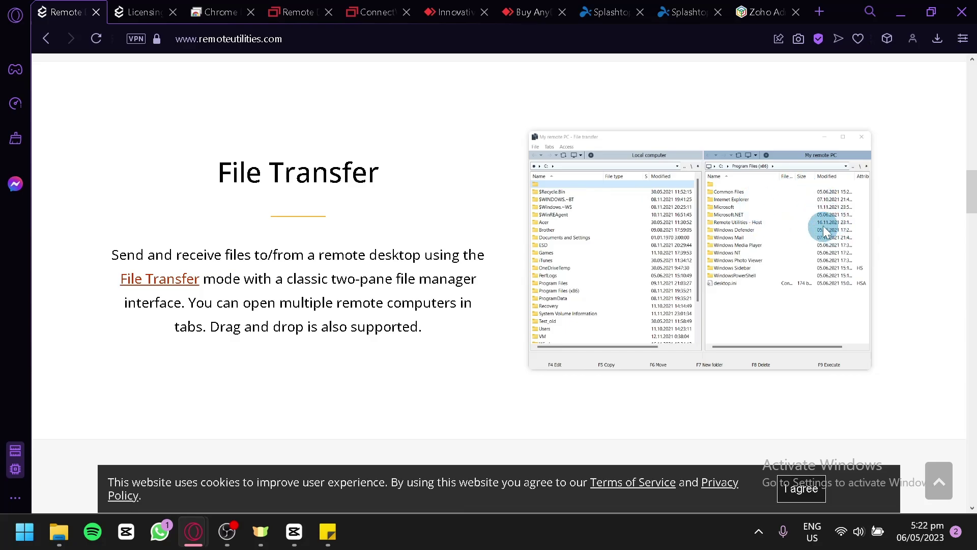
scroll(427, 287, down, 5)
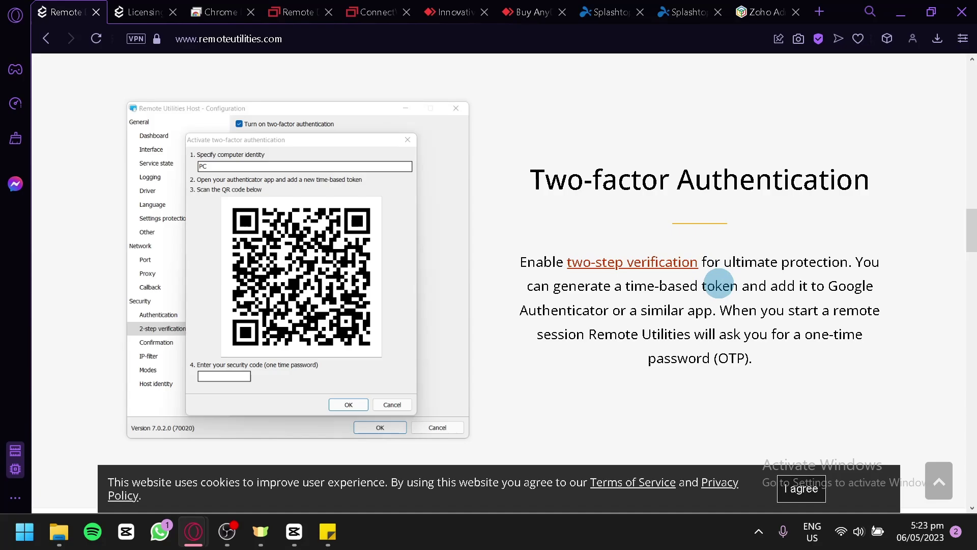
scroll(719, 287, down, 2)
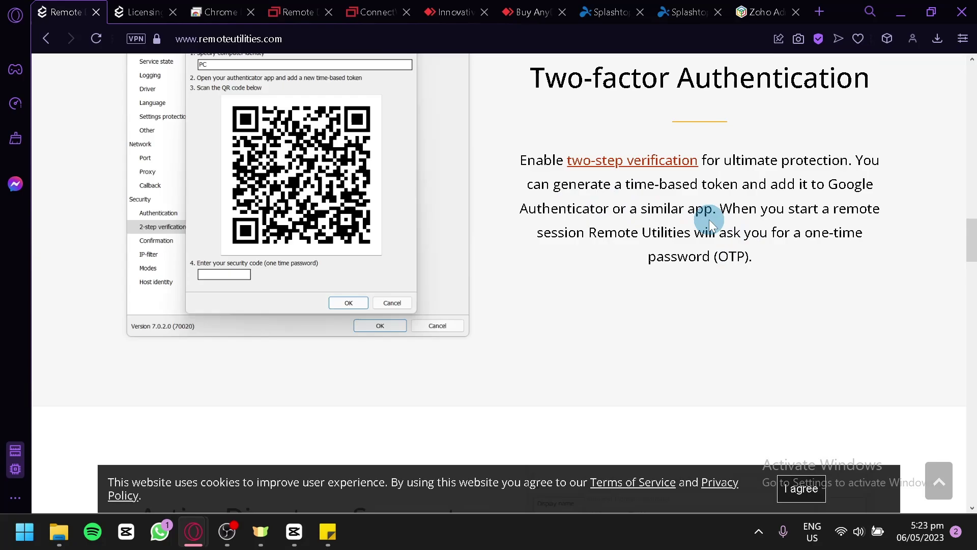
scroll(710, 220, down, 5)
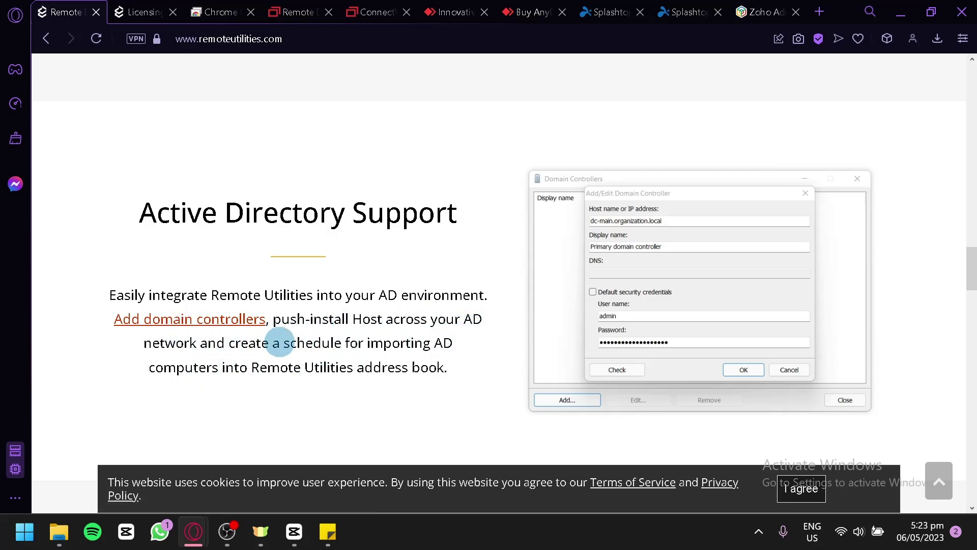
scroll(510, 394, down, 3)
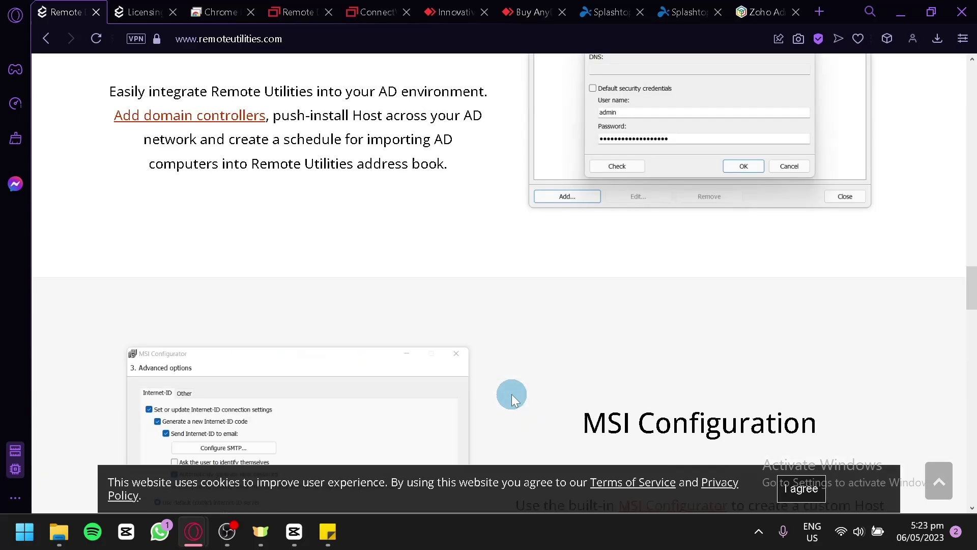
scroll(511, 394, down, 3)
scroll(494, 394, down, 3)
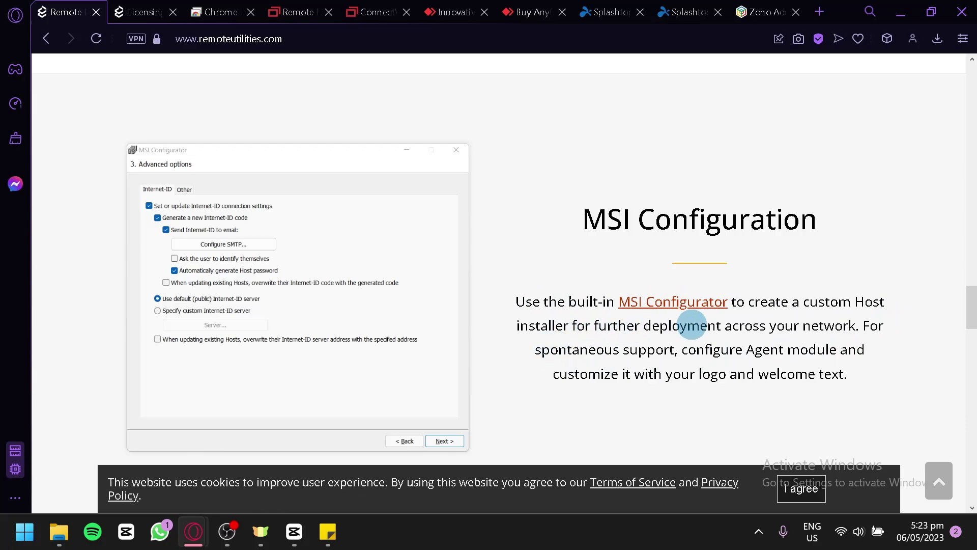
scroll(728, 353, down, 4)
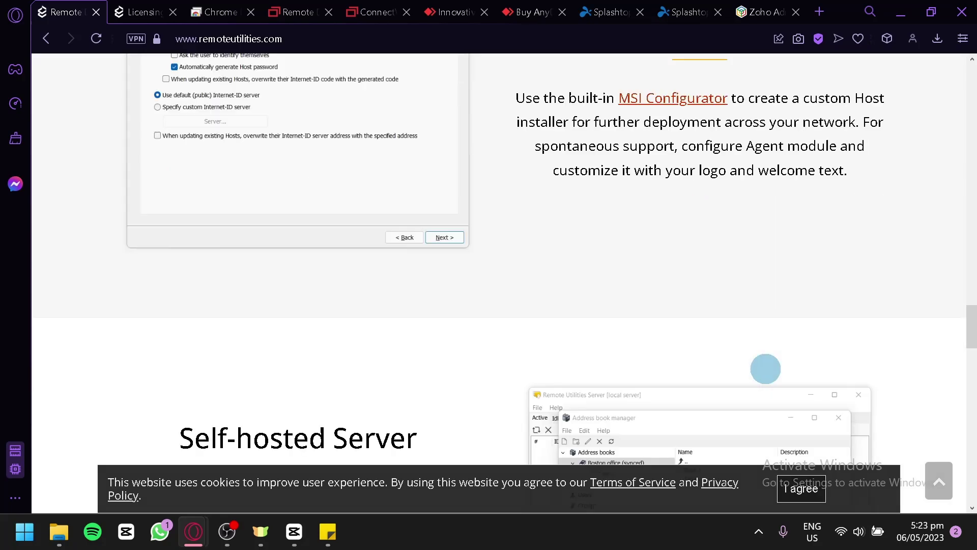
scroll(733, 359, down, 2)
scroll(735, 361, down, 4)
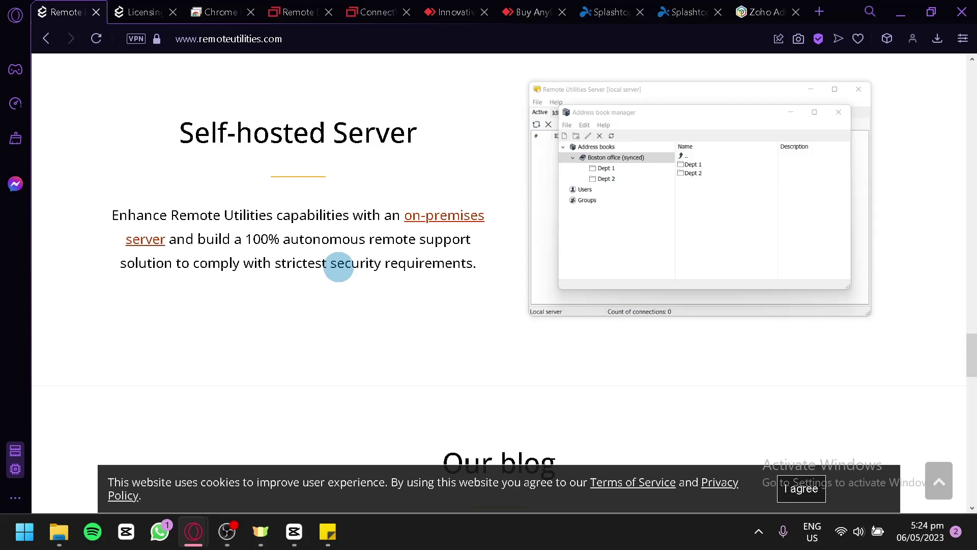
scroll(497, 275, down, 5)
scroll(506, 280, down, 3)
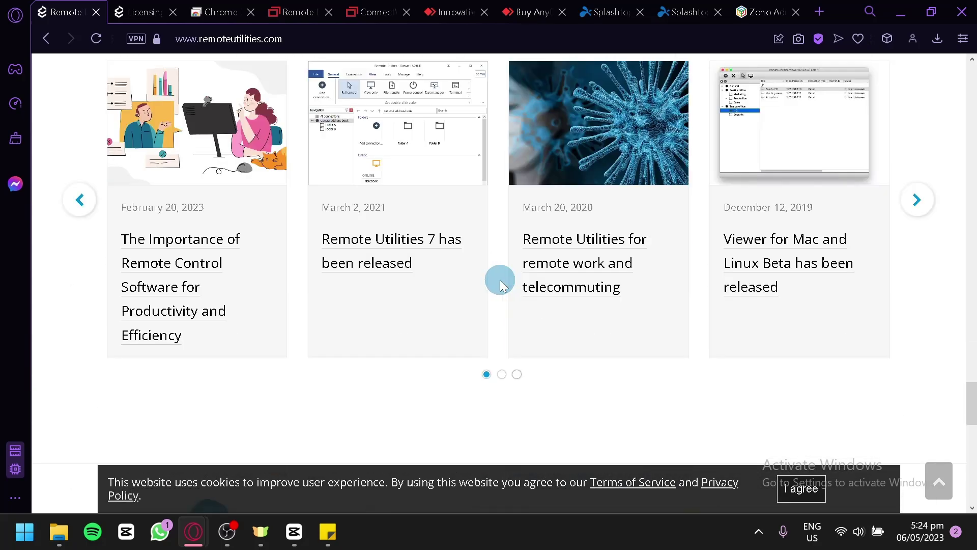
scroll(502, 283, down, 5)
scroll(503, 282, up, 5)
scroll(458, 229, up, 3)
scroll(199, 177, down, 2)
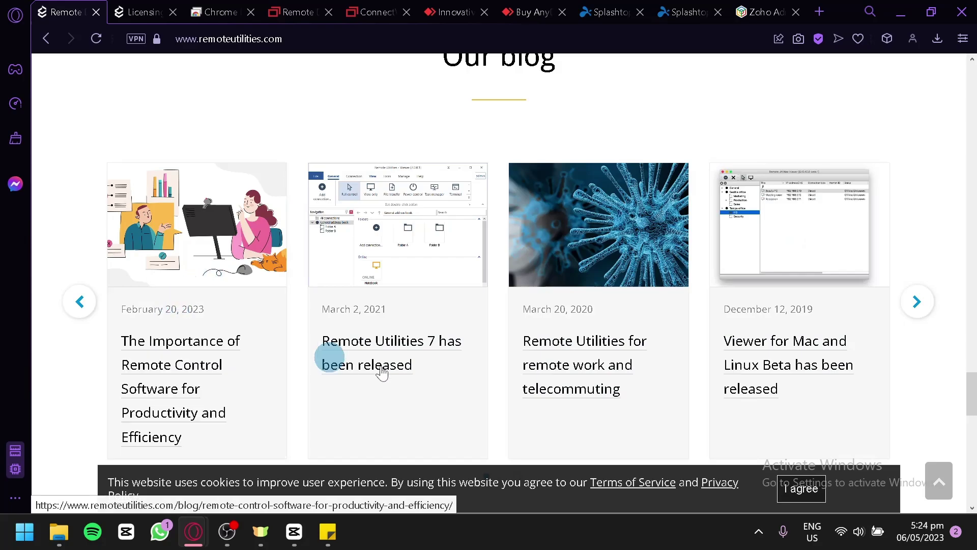
scroll(611, 230, up, 2)
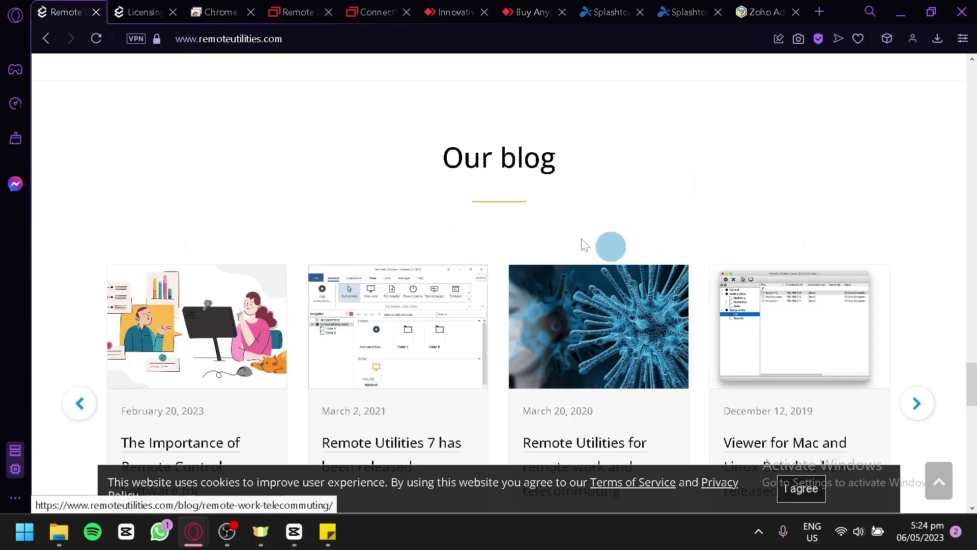
Open the Remote Utilities Licensing page listing license types and per-unit prices
click(131, 9)
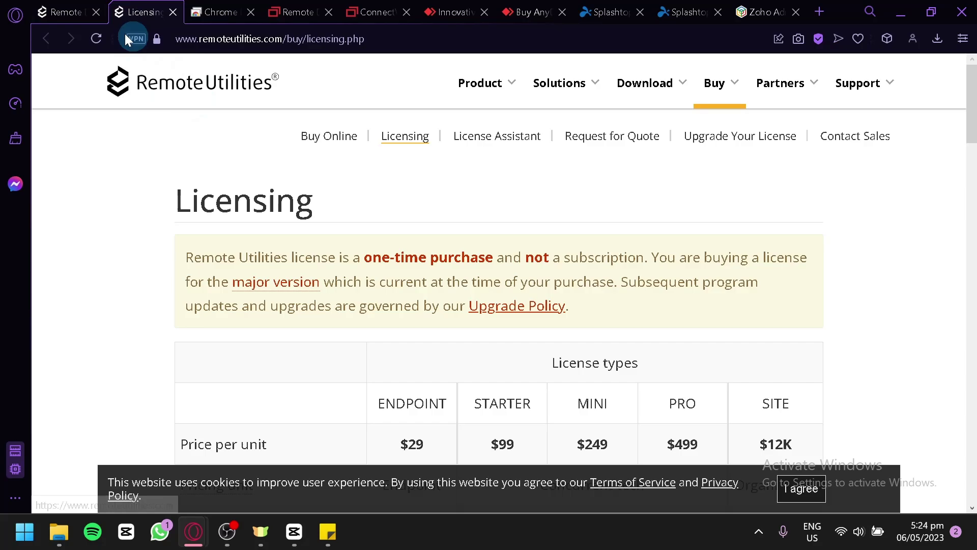
scroll(442, 213, down, 3)
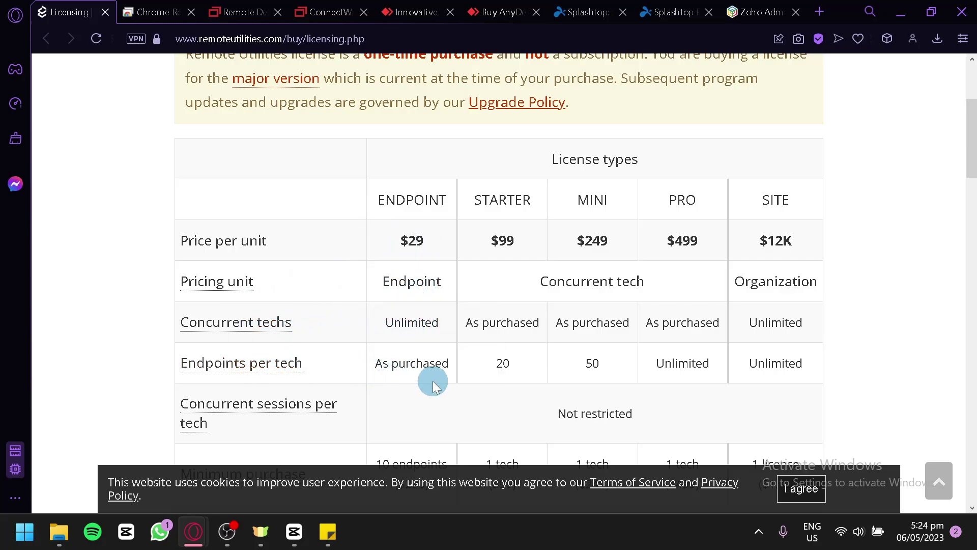
scroll(432, 381, down, 3)
scroll(426, 257, down, 5)
scroll(442, 217, down, 5)
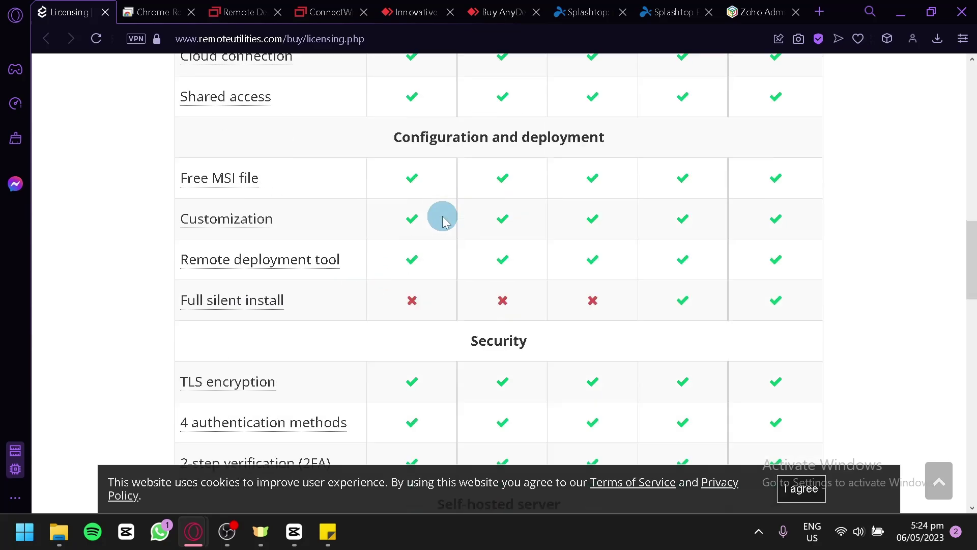
scroll(444, 218, down, 5)
scroll(443, 218, down, 5)
scroll(443, 218, down, 2)
scroll(443, 218, up, 2)
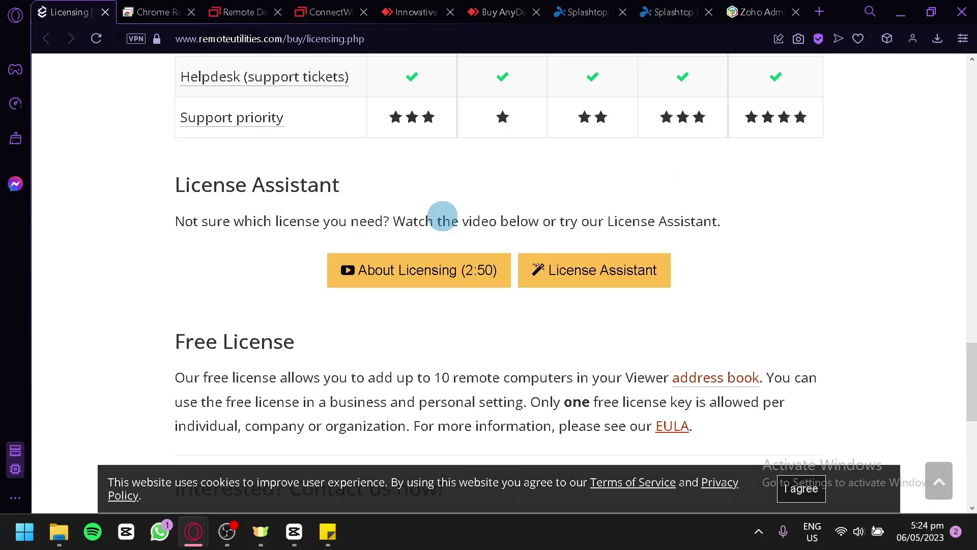
scroll(443, 218, up, 6)
scroll(443, 217, up, 6)
scroll(443, 216, up, 3)
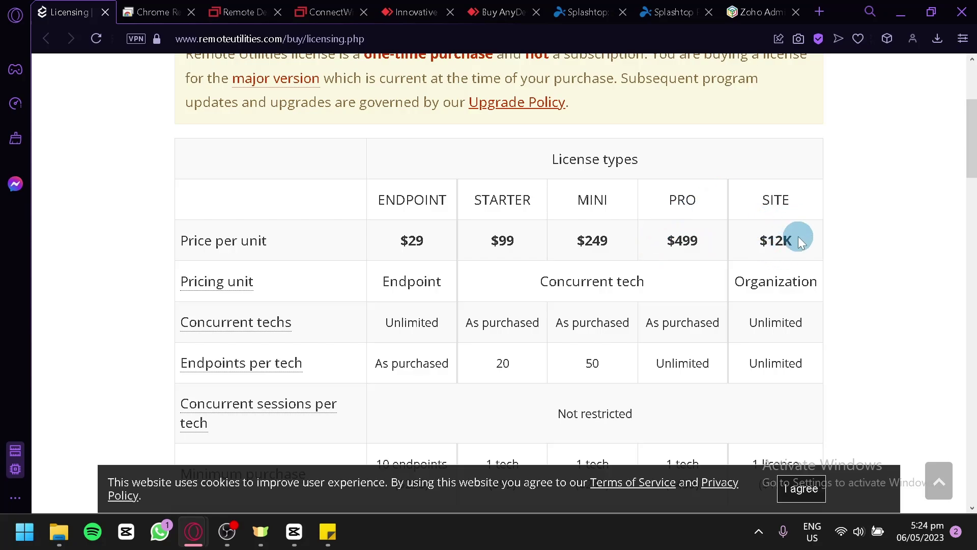
scroll(802, 252, up, 5)
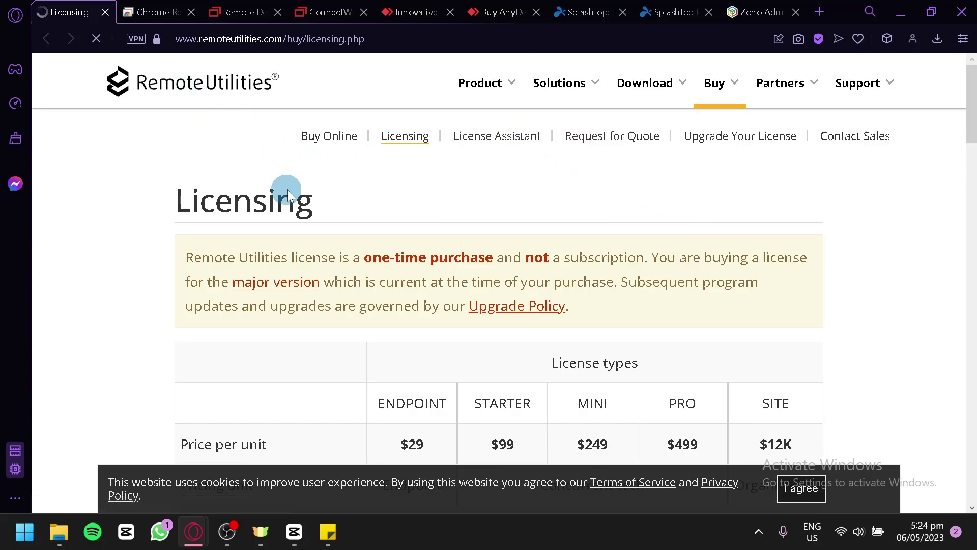
scroll(374, 275, down, 3)
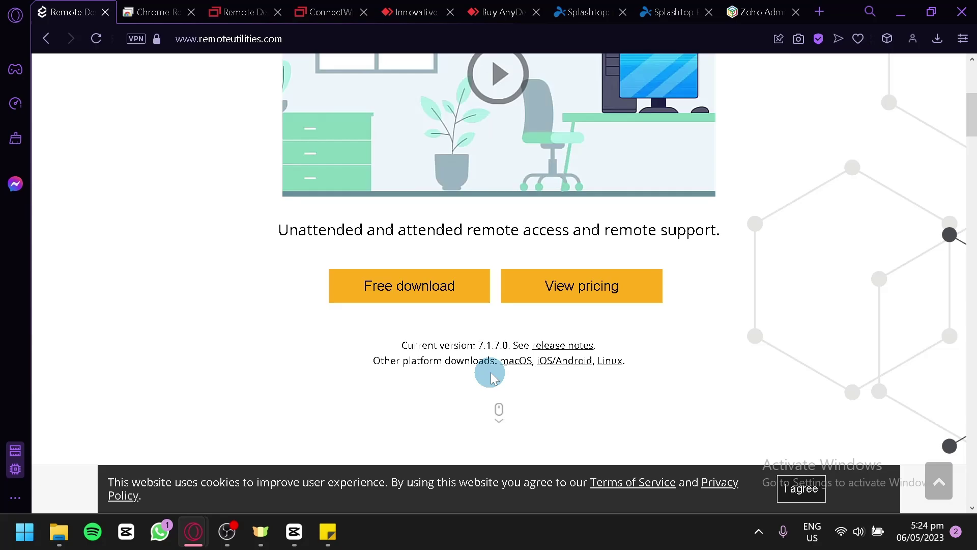
scroll(489, 366, up, 3)
scroll(438, 229, up, 3)
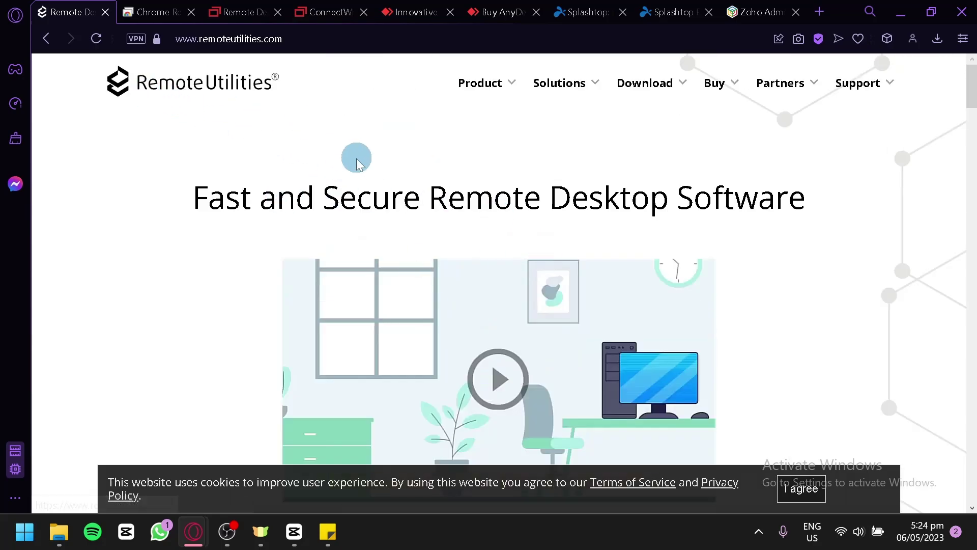
scroll(356, 158, down, 10)
scroll(356, 163, down, 3)
scroll(332, 169, up, 10)
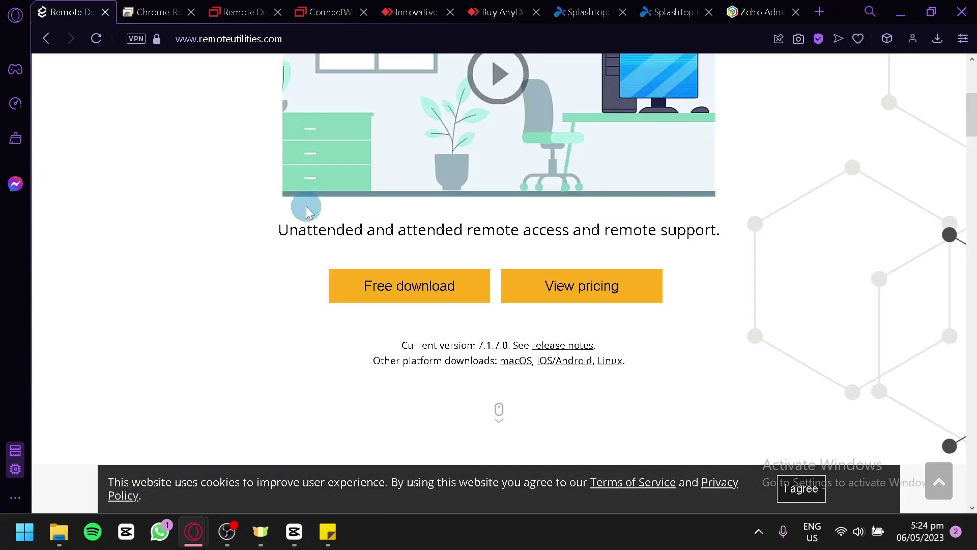
scroll(306, 206, up, 3)
scroll(284, 222, down, 2)
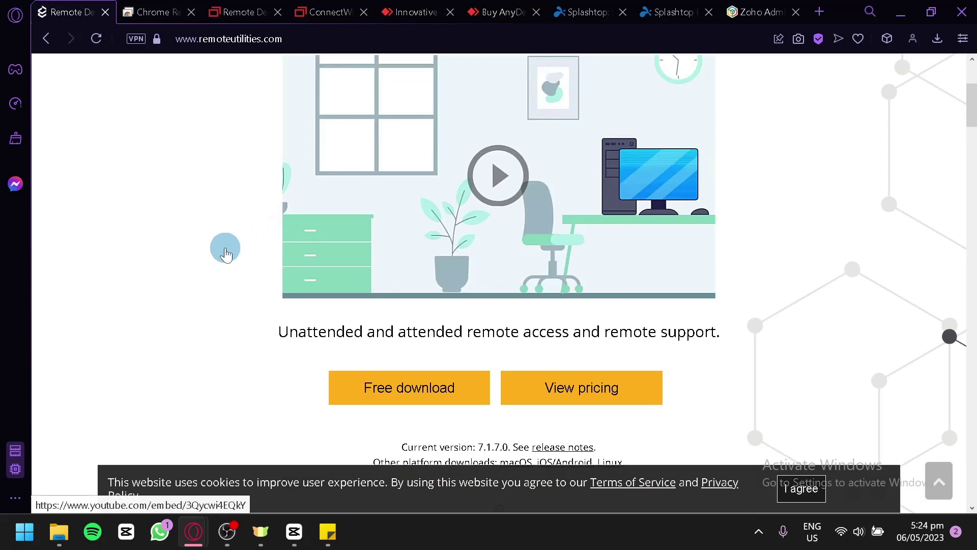
scroll(225, 252, down, 3)
scroll(226, 252, down, 3)
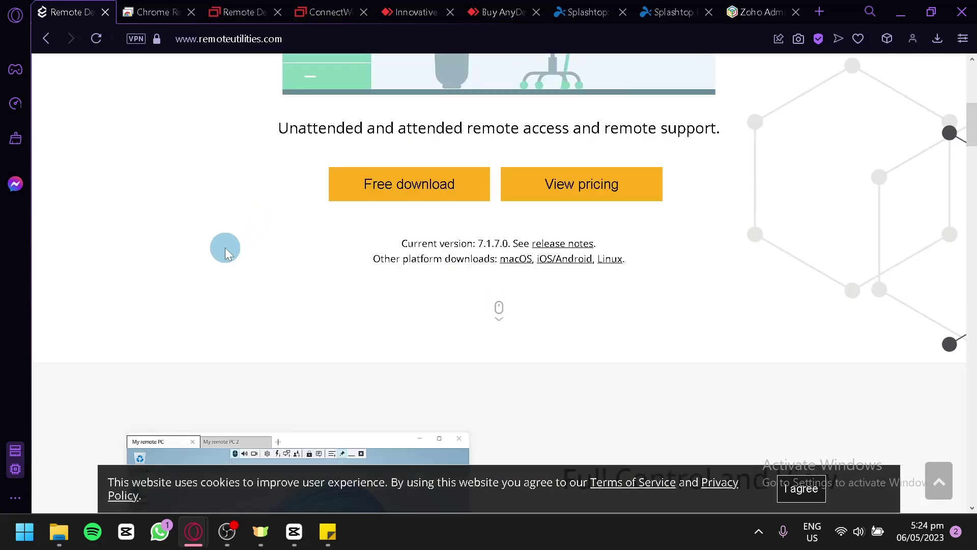
click(155, 11)
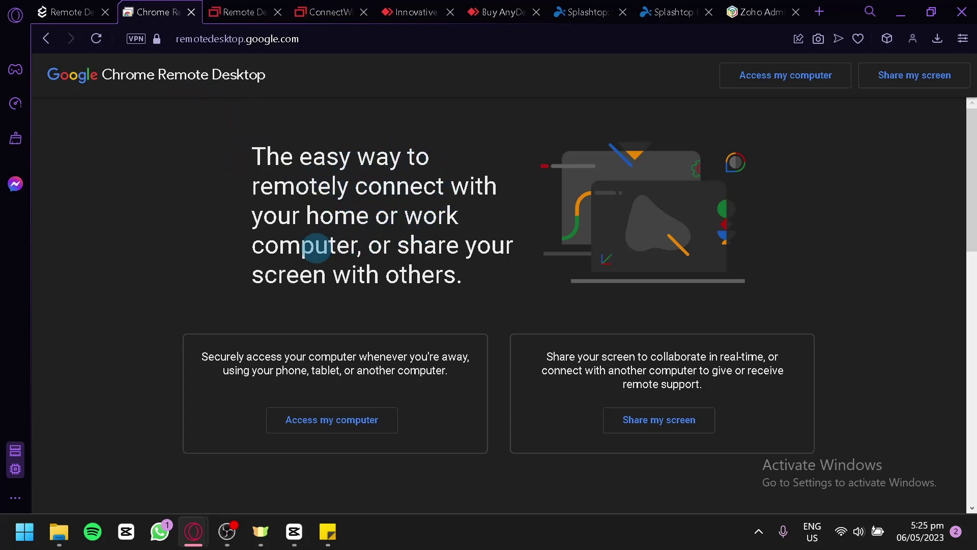
scroll(339, 267, down, 2)
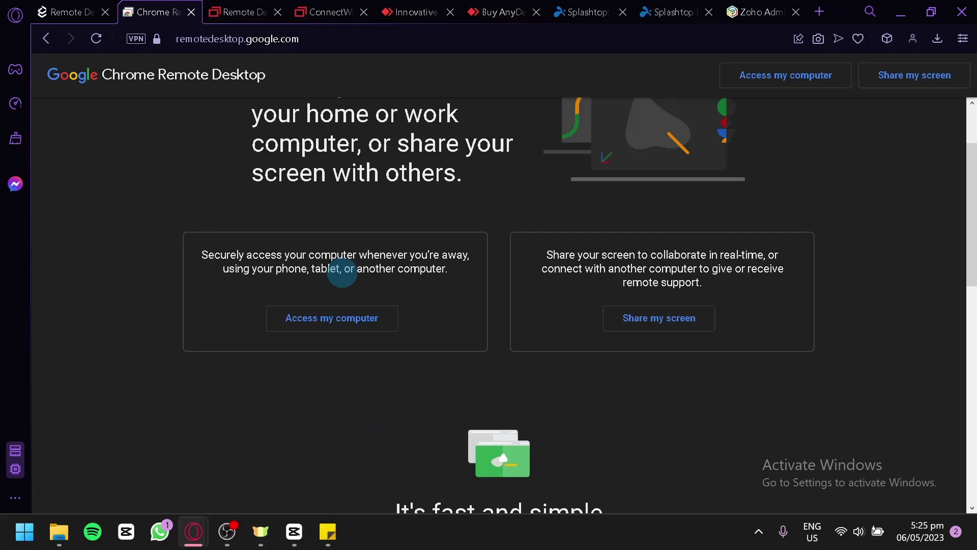
scroll(340, 267, down, 2)
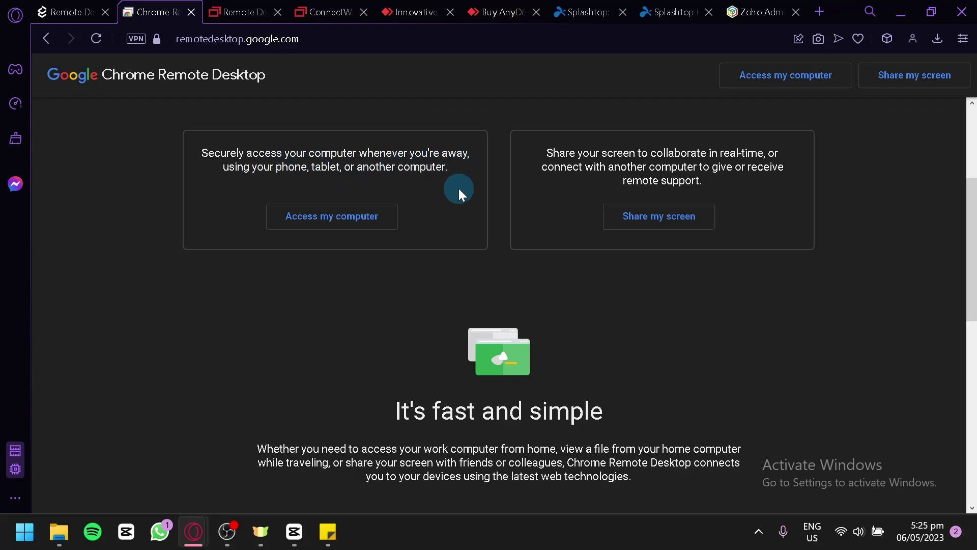
scroll(464, 313, up, 2)
scroll(464, 313, down, 2)
scroll(464, 314, down, 3)
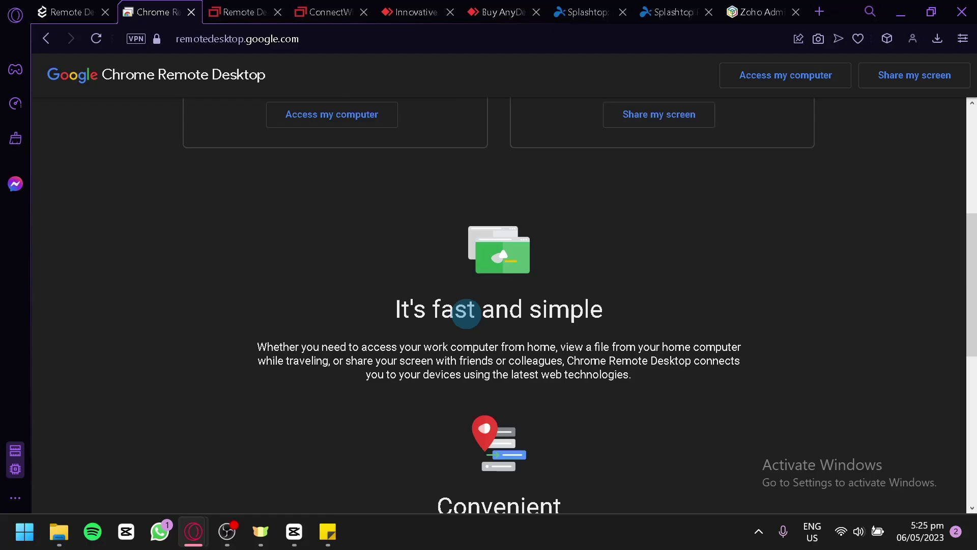
scroll(465, 313, down, 3)
scroll(466, 314, up, 4)
scroll(466, 314, up, 3)
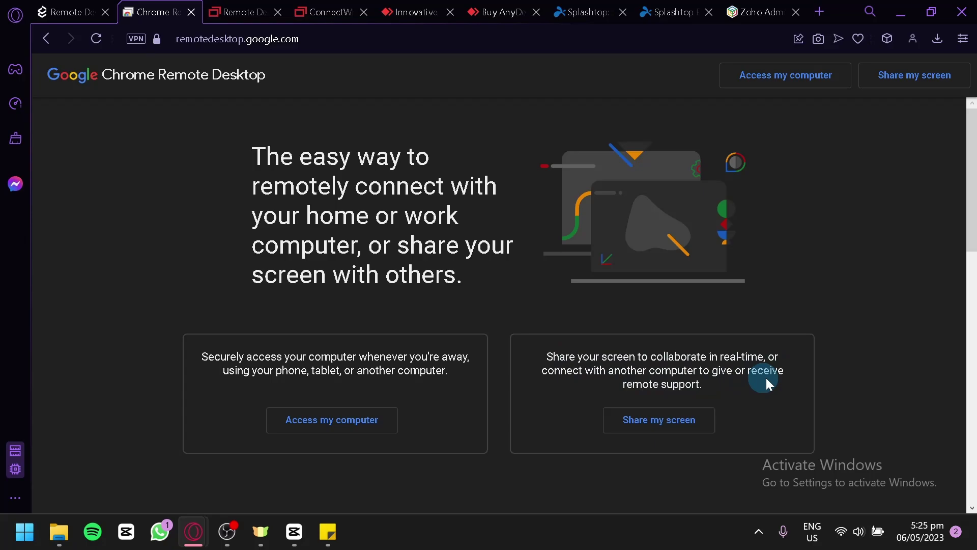
scroll(699, 388, down, 5)
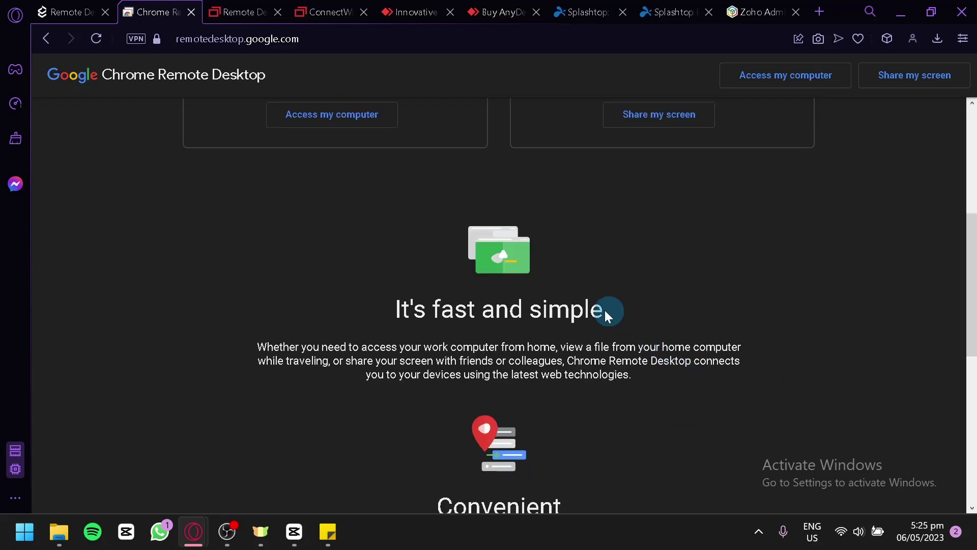
scroll(566, 307, down, 3)
scroll(603, 328, down, 3)
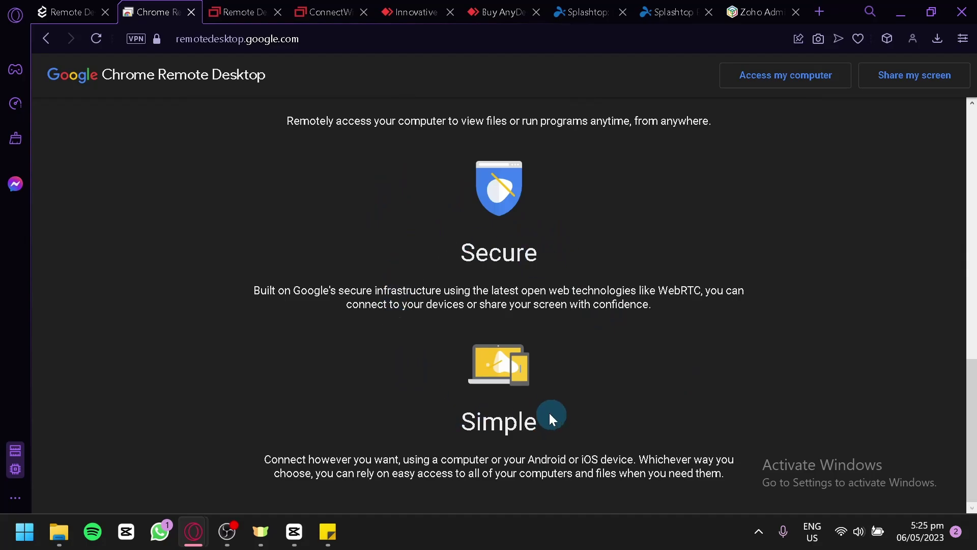
scroll(458, 343, up, 10)
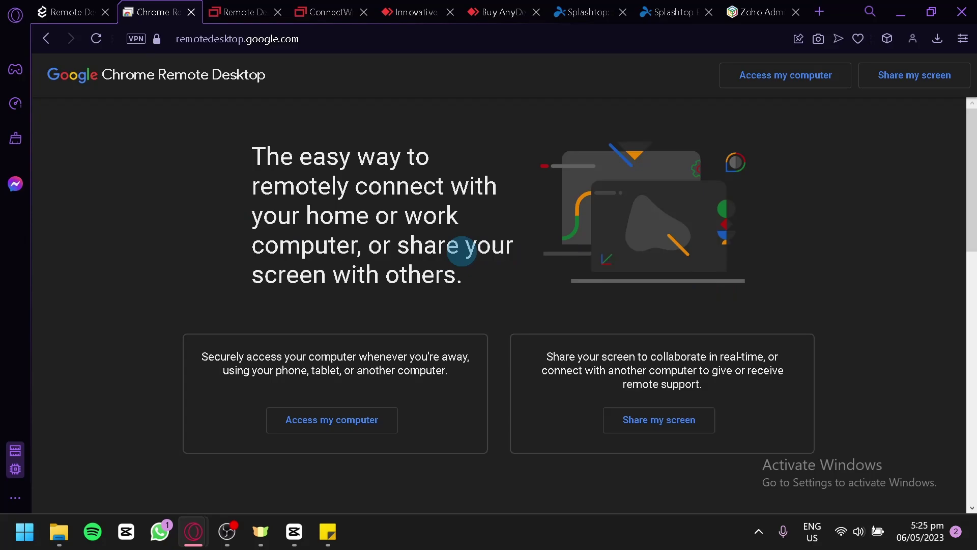
scroll(359, 263, down, 5)
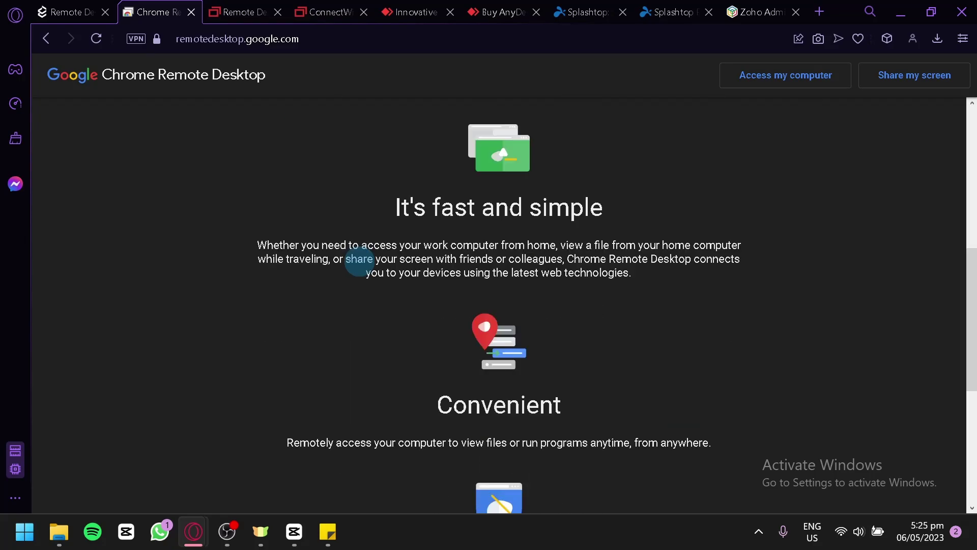
scroll(455, 331, up, 3)
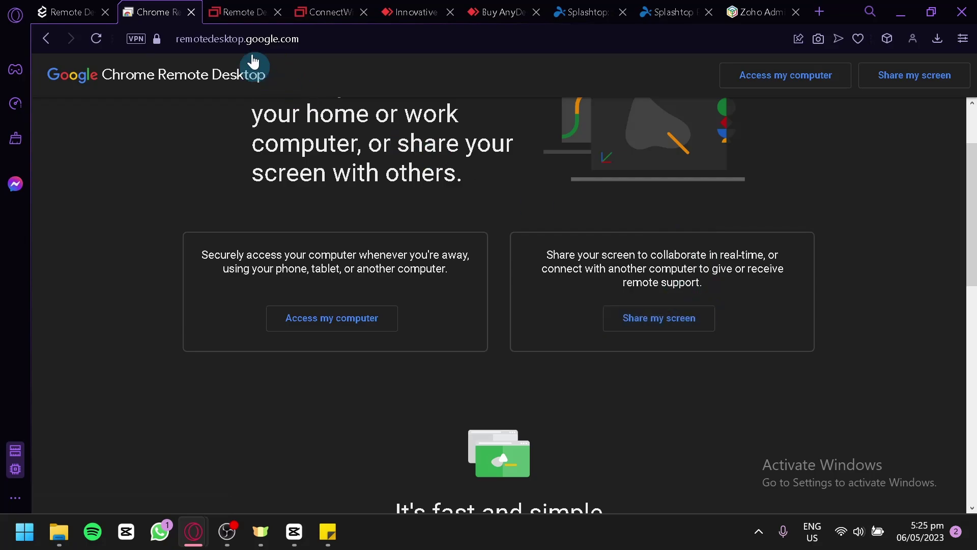
Move between ConnectWise Control home, pricing and Remote Utilities tabs, ending on the pricing plans
click(237, 11)
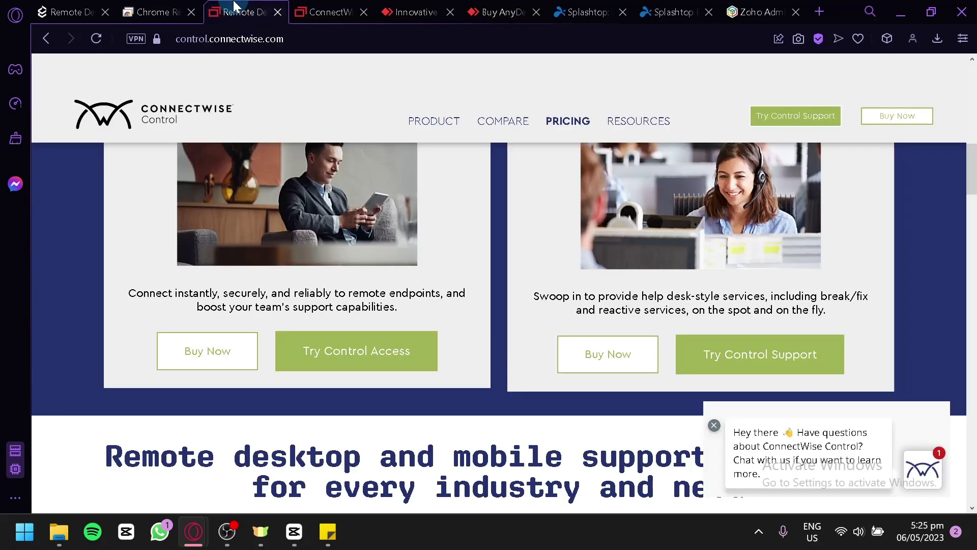
scroll(289, 229, up, 3)
scroll(289, 229, down, 3)
scroll(289, 229, up, 5)
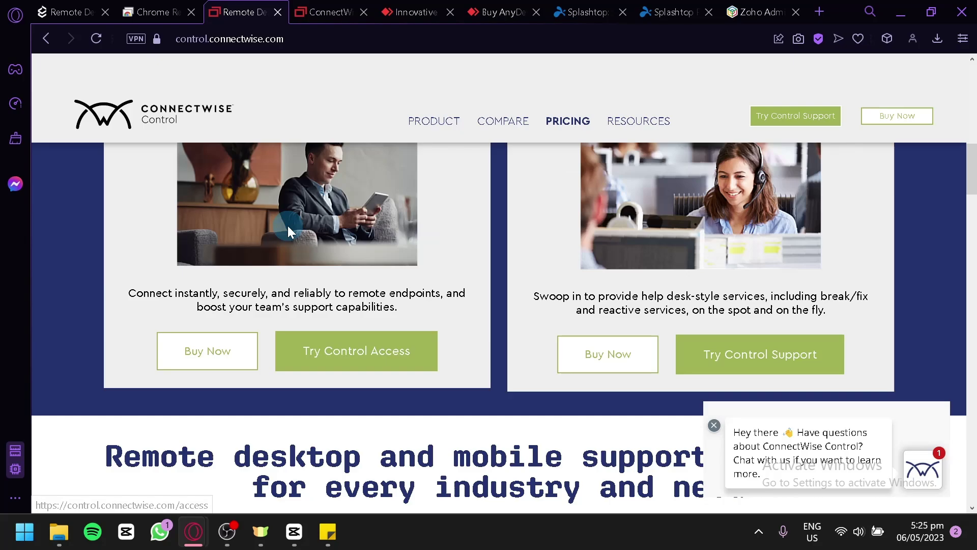
scroll(290, 229, up, 5)
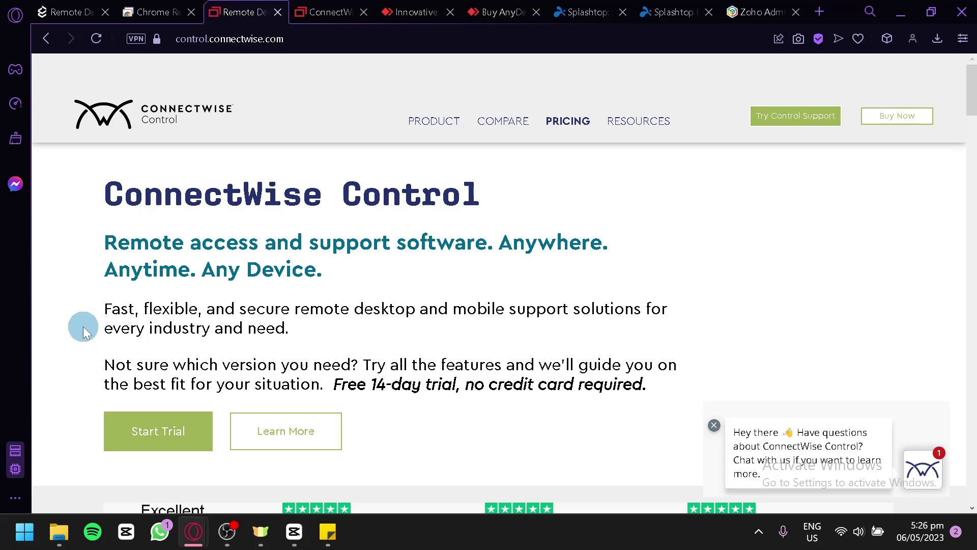
scroll(84, 328, down, 2)
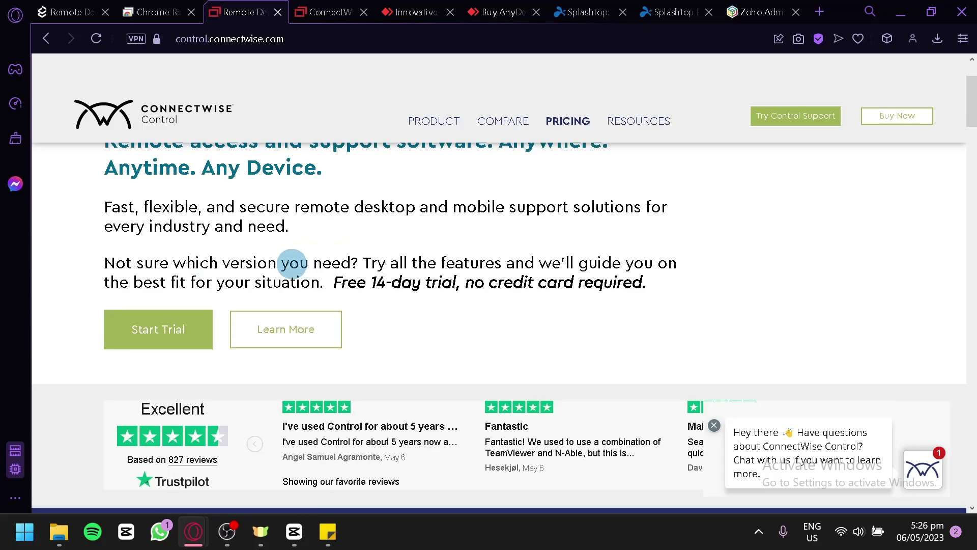
key(ctrl+Tab)
scroll(470, 260, down, 4)
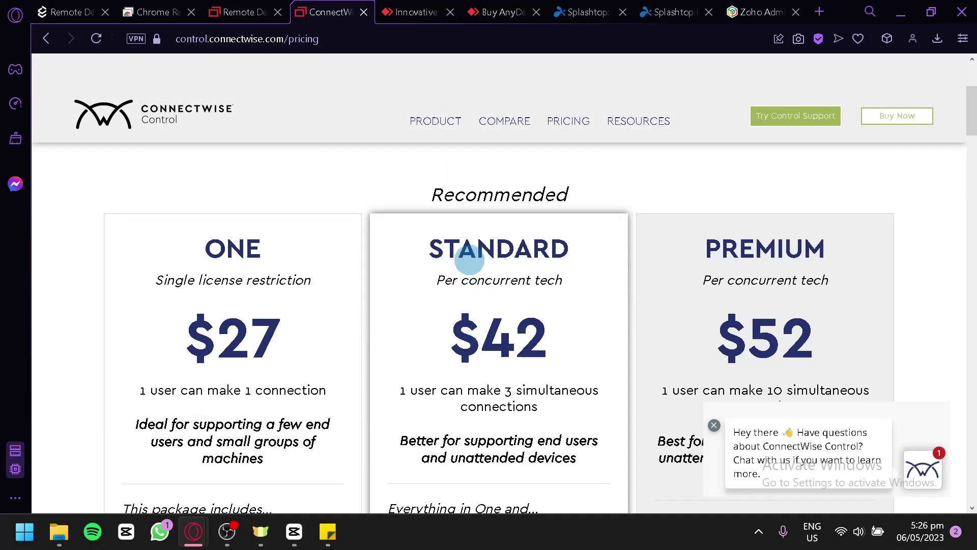
scroll(469, 260, down, 4)
scroll(469, 321, down, 2)
click(243, 12)
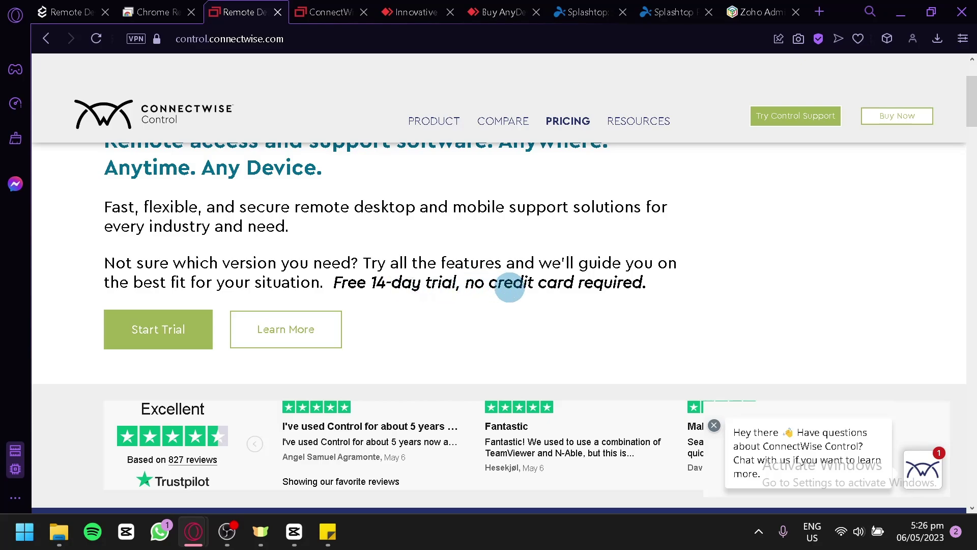
scroll(747, 295, down, 1)
scroll(747, 296, up, 3)
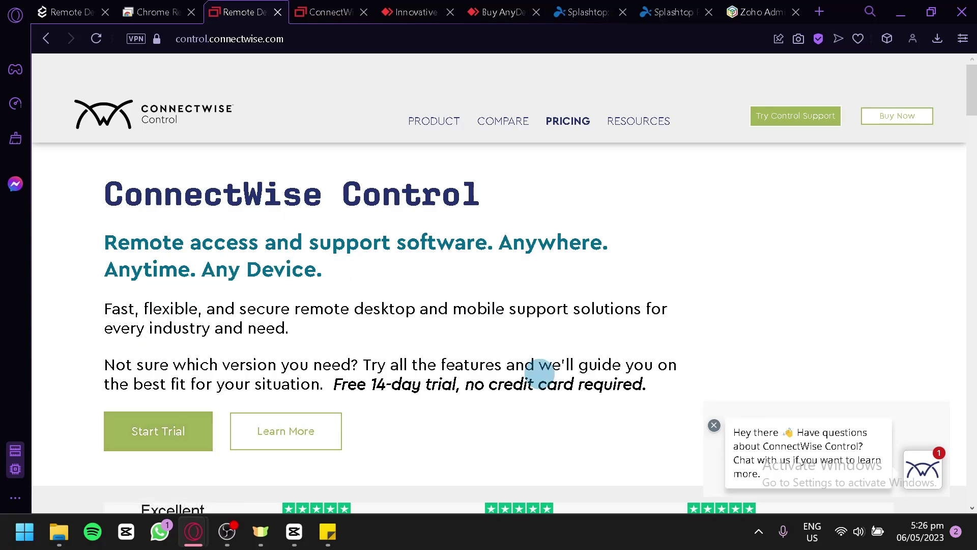
scroll(521, 374, down, 3)
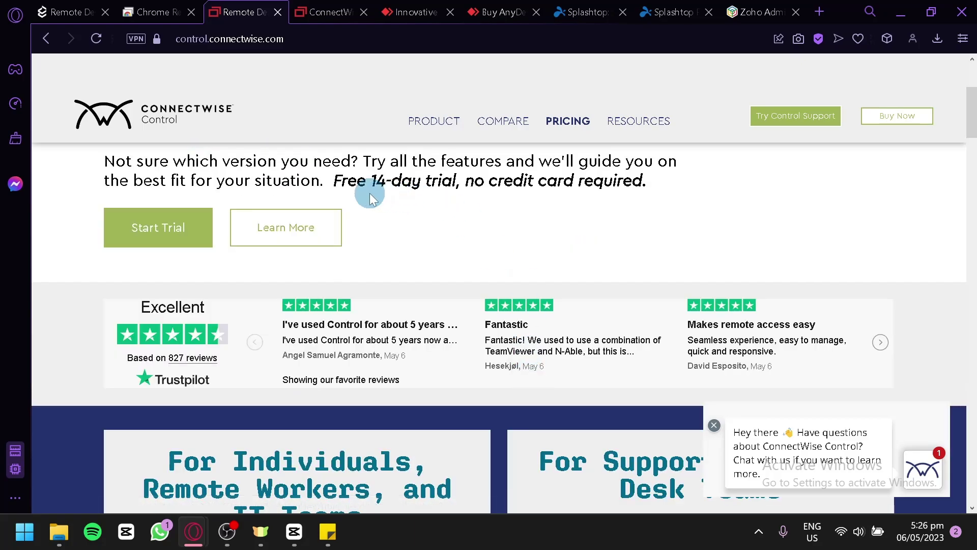
scroll(428, 231, down, 5)
scroll(435, 224, down, 4)
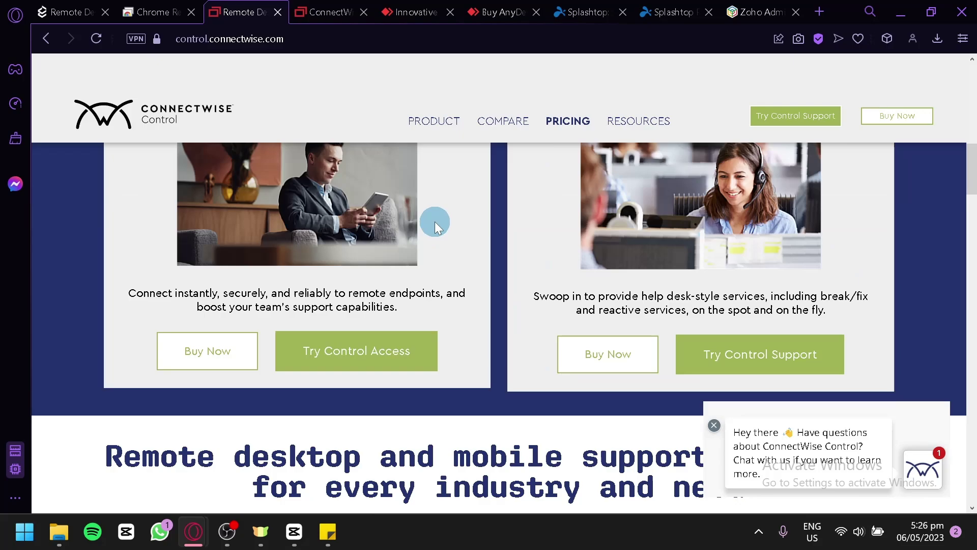
scroll(435, 224, down, 4)
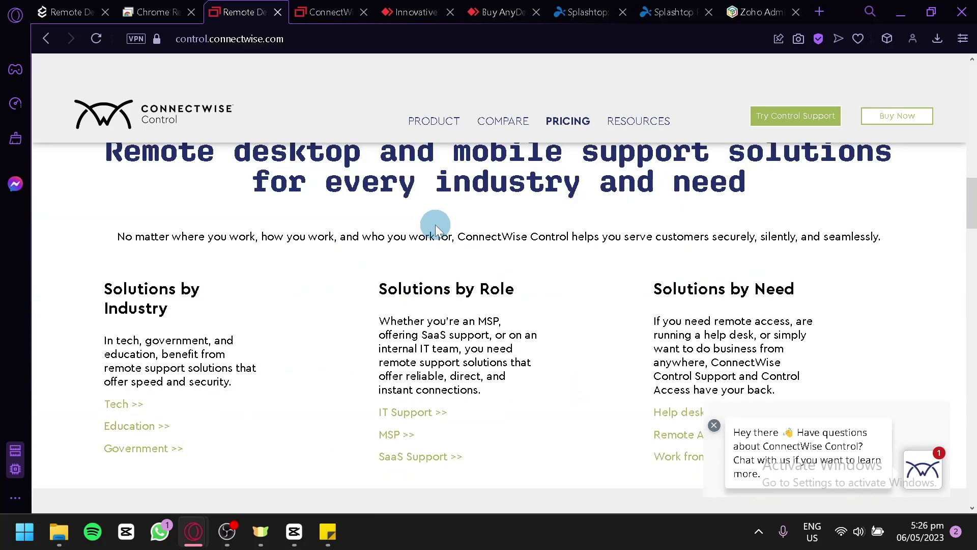
scroll(435, 224, up, 5)
scroll(400, 232, up, 5)
scroll(382, 229, up, 4)
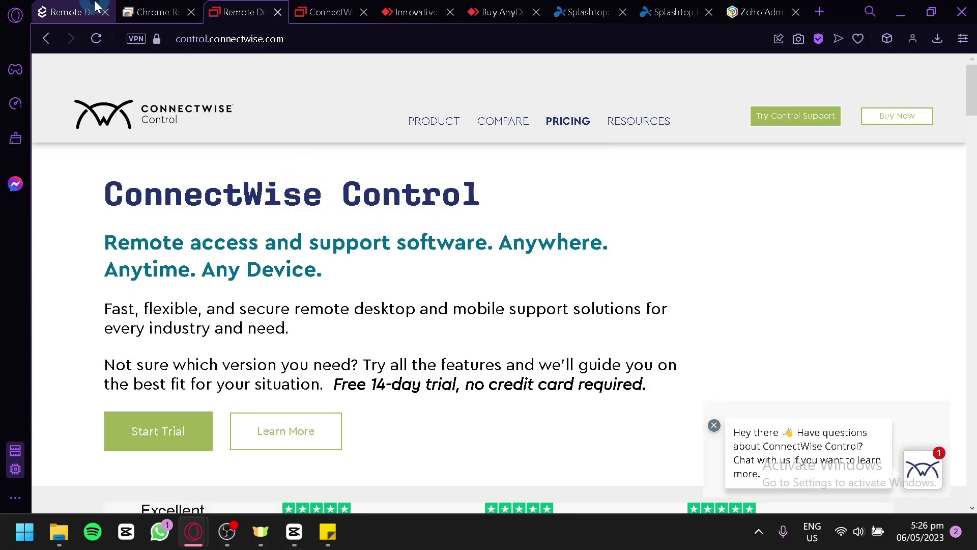
click(68, 11)
scroll(489, 276, up, 3)
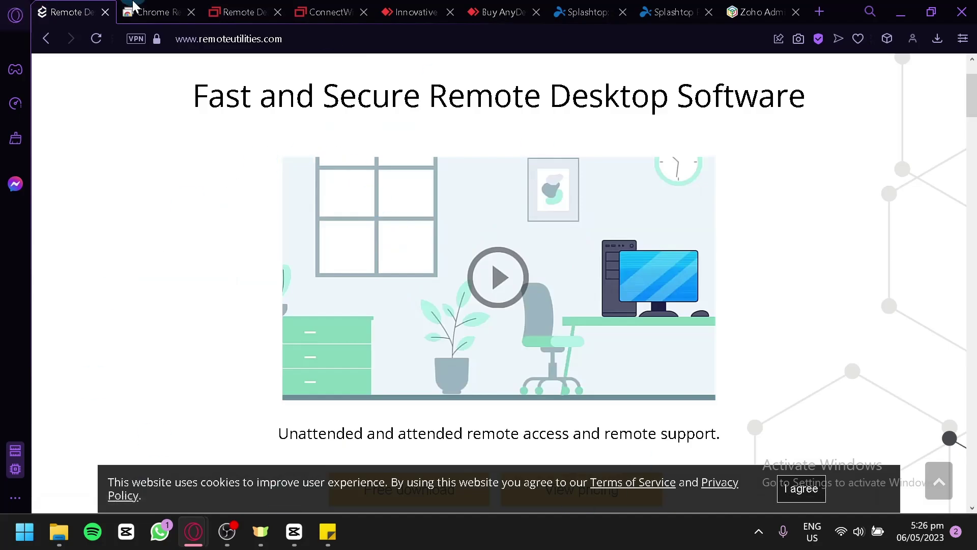
click(237, 11)
scroll(442, 273, down, 2)
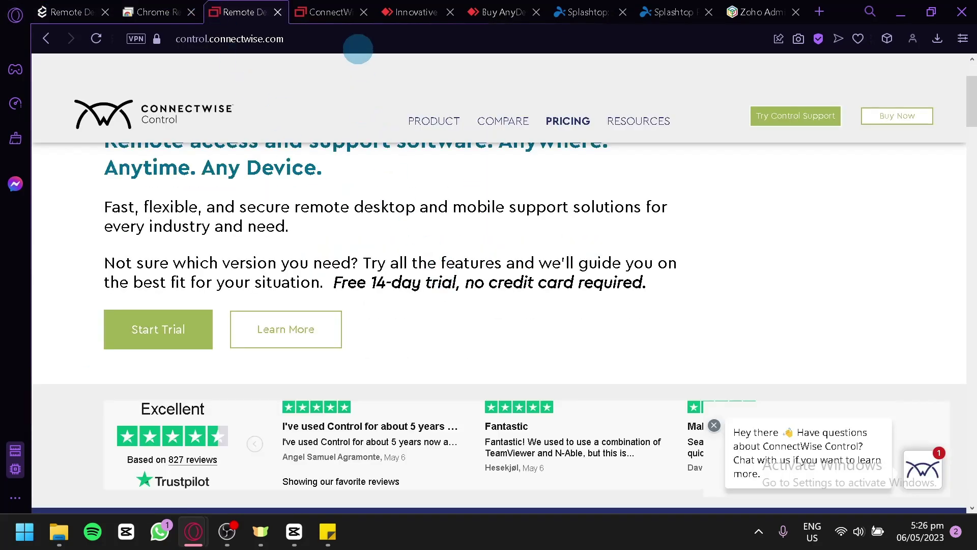
click(330, 12)
scroll(359, 168, up, 2)
scroll(306, 244, up, 2)
scroll(427, 244, up, 2)
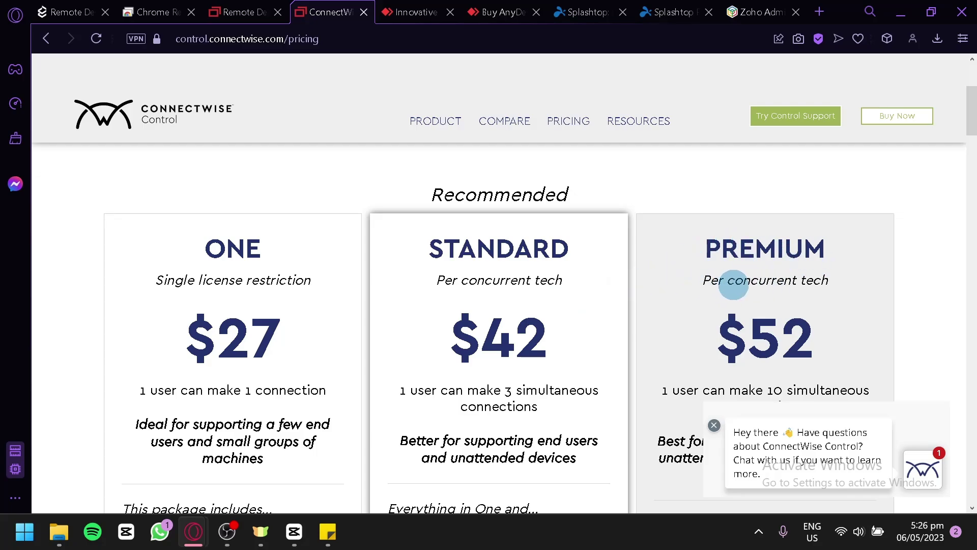
scroll(535, 305, down, 2)
scroll(331, 306, up, 2)
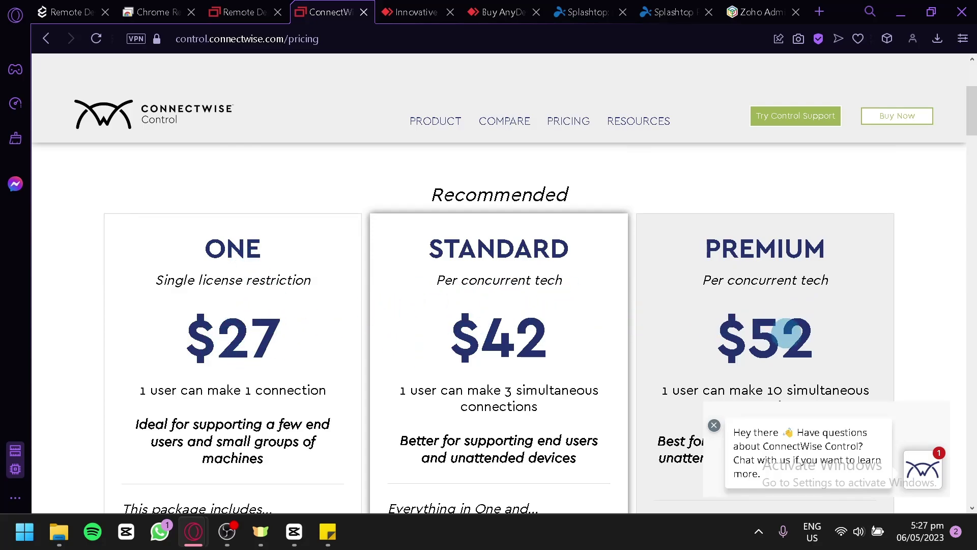
scroll(792, 333, down, 2)
scroll(792, 333, down, 3)
scroll(674, 338, down, 2)
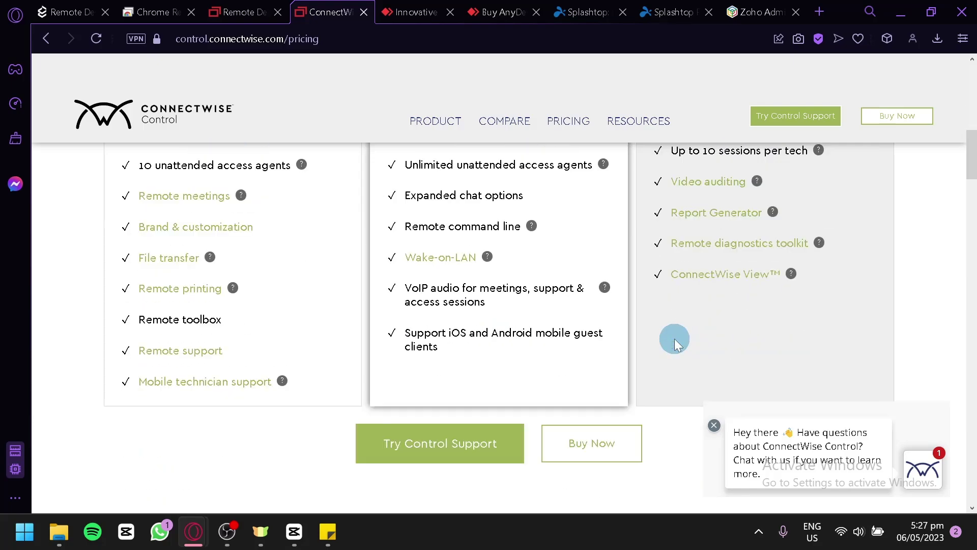
scroll(675, 338, up, 1)
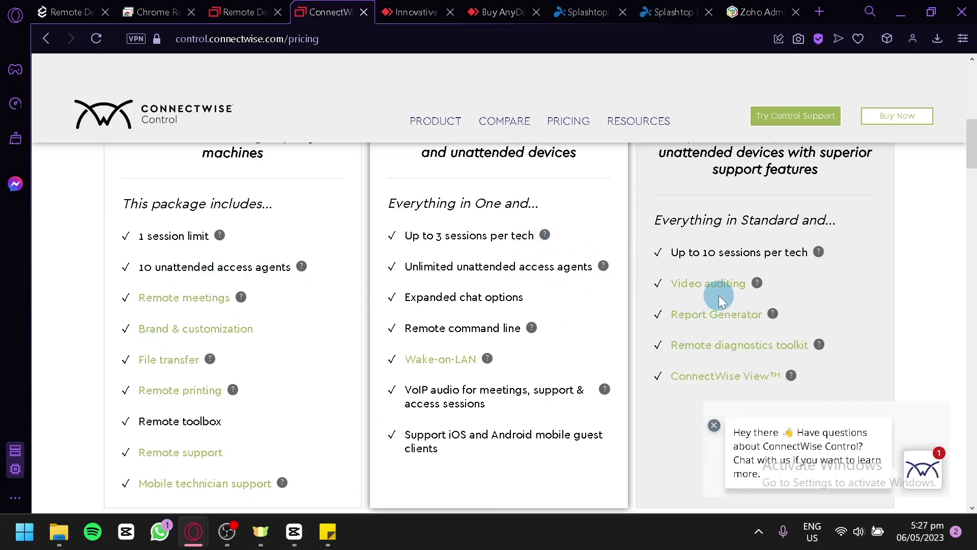
scroll(467, 328, up, 3)
scroll(611, 328, up, 3)
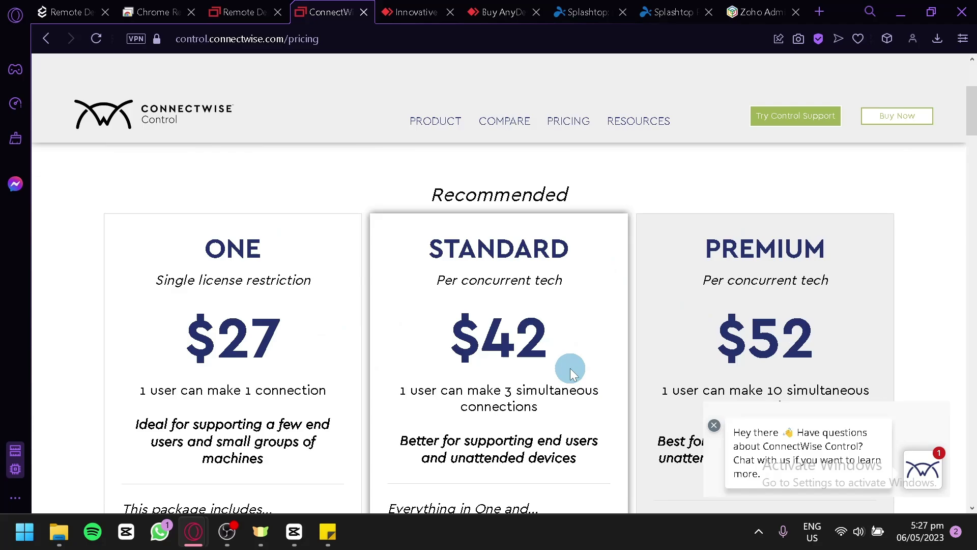
scroll(573, 372, down, 4)
scroll(635, 253, down, 4)
scroll(642, 249, down, 5)
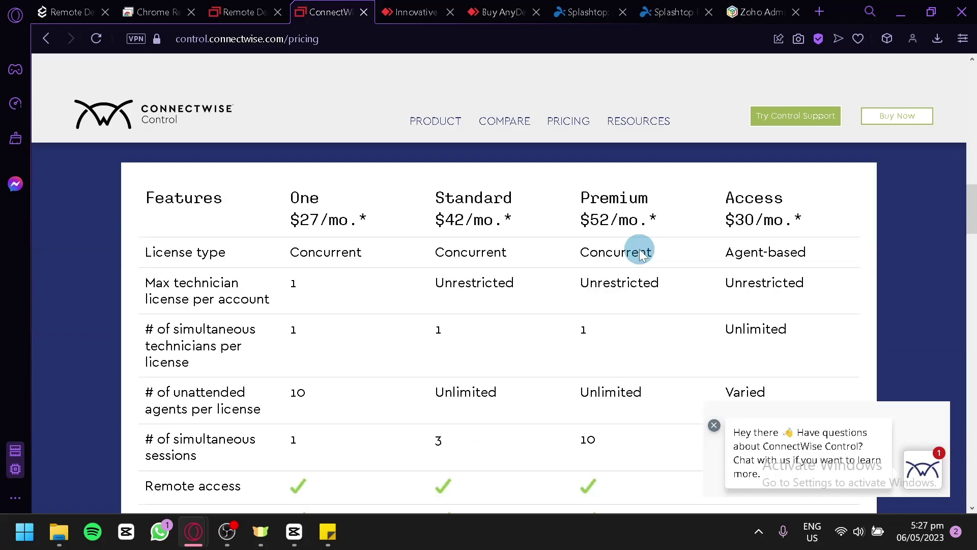
scroll(374, 297, up, 2)
scroll(542, 274, down, 3)
scroll(779, 343, up, 1)
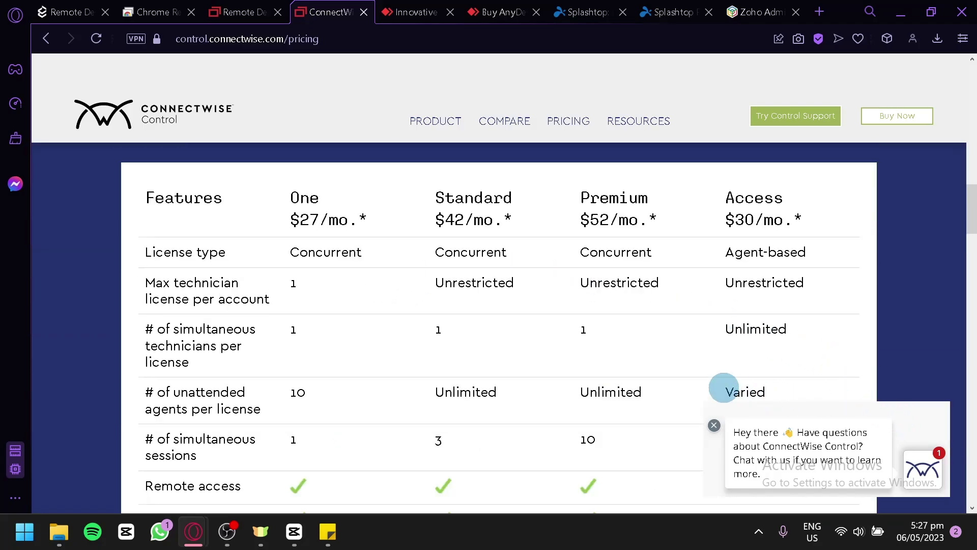
click(714, 425)
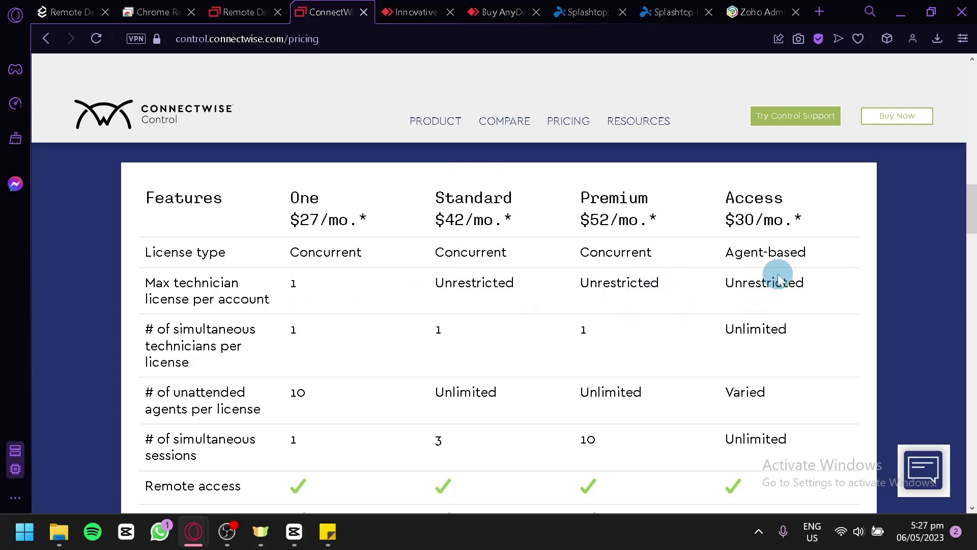
scroll(773, 281, down, 4)
scroll(772, 282, down, 6)
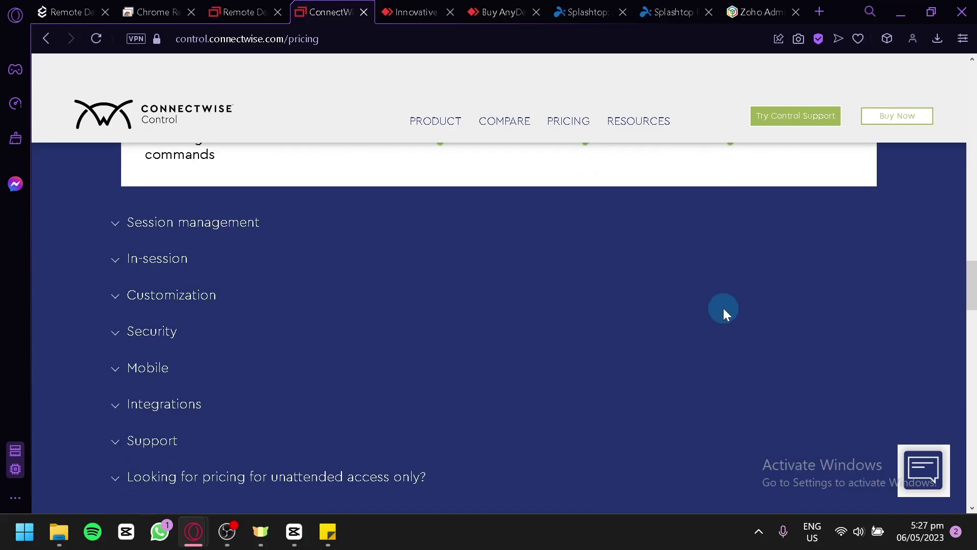
scroll(725, 313, up, 2)
scroll(725, 313, up, 5)
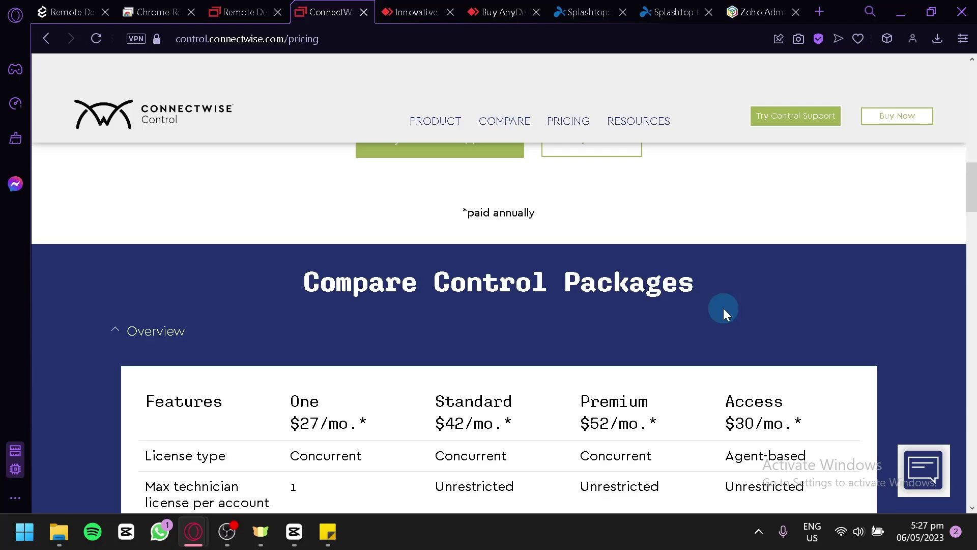
scroll(723, 307, down, 1)
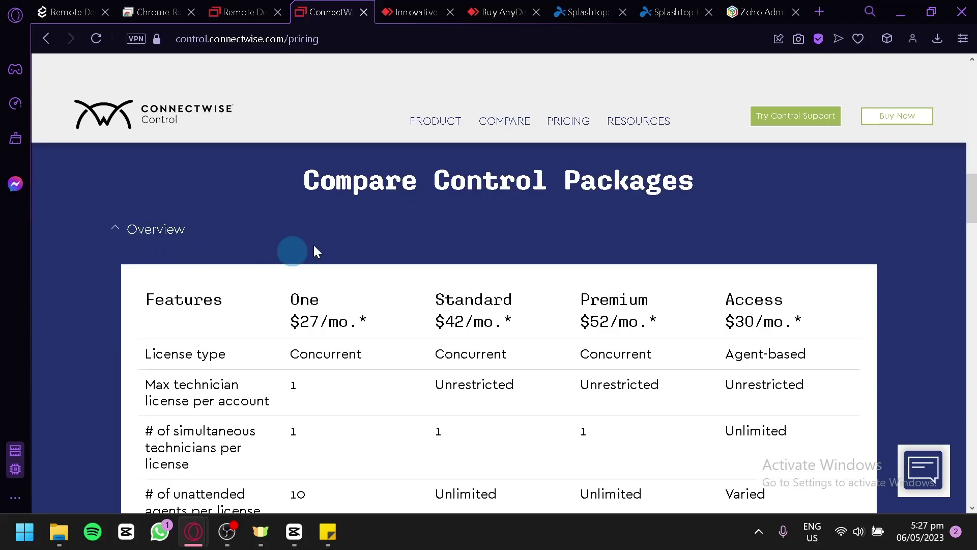
scroll(458, 230, down, 3)
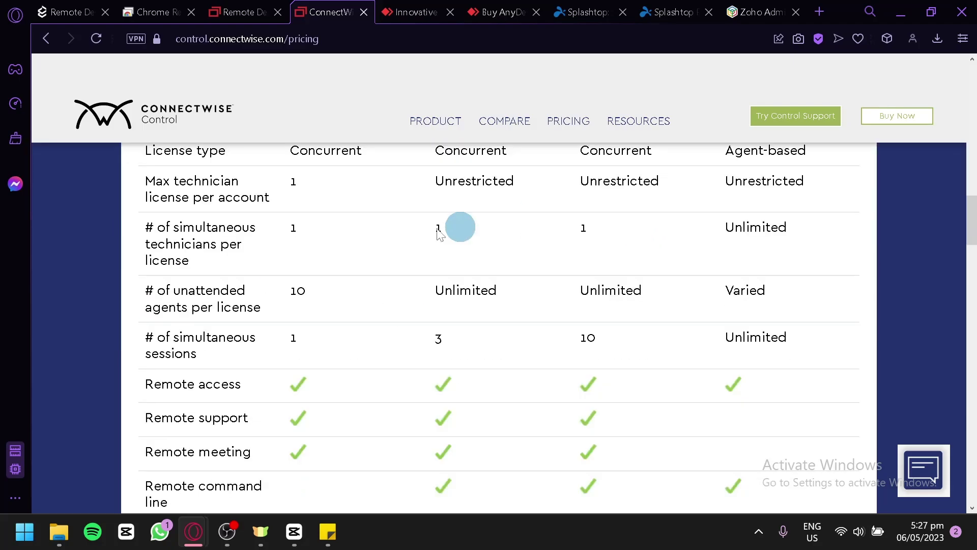
scroll(229, 206, down, 5)
scroll(218, 210, down, 3)
scroll(221, 328, down, 1)
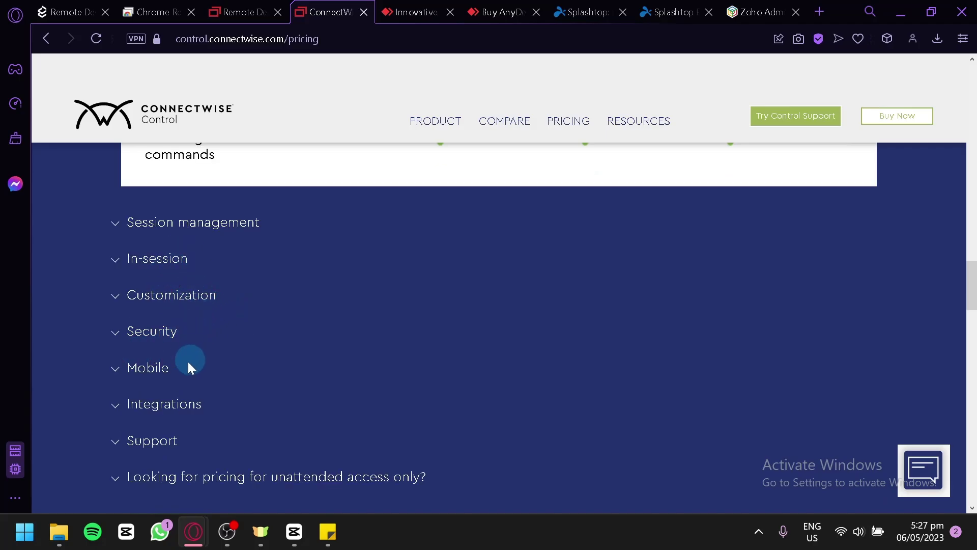
scroll(175, 378, down, 1)
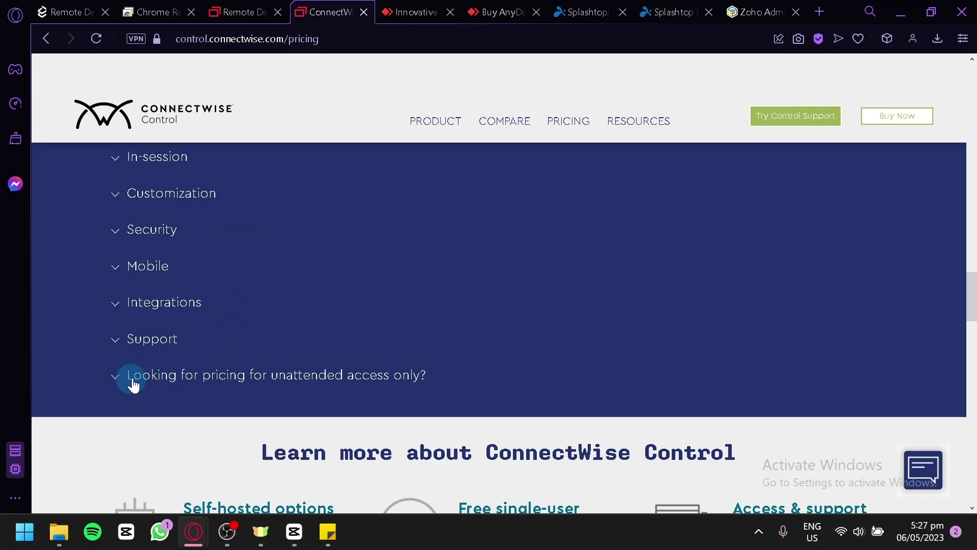
scroll(432, 398, down, 4)
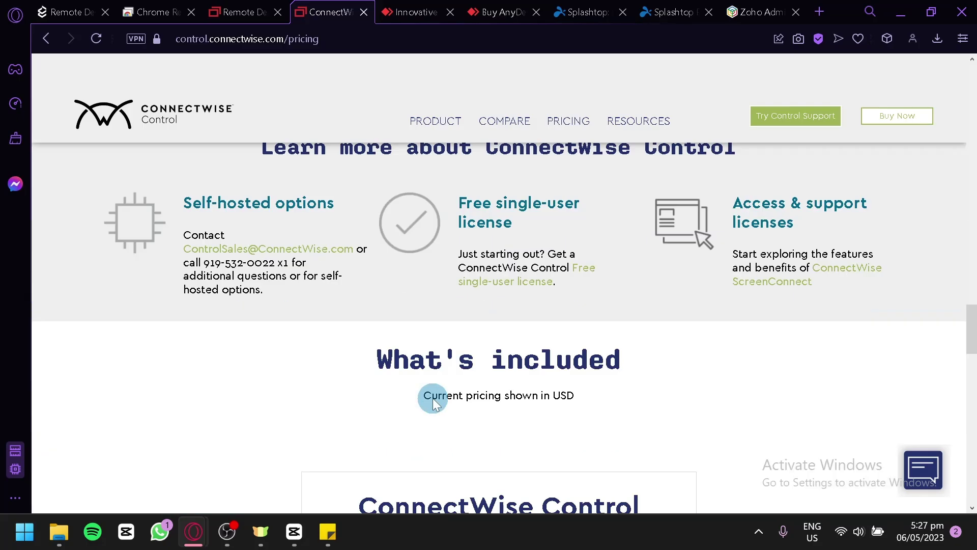
scroll(433, 398, up, 1)
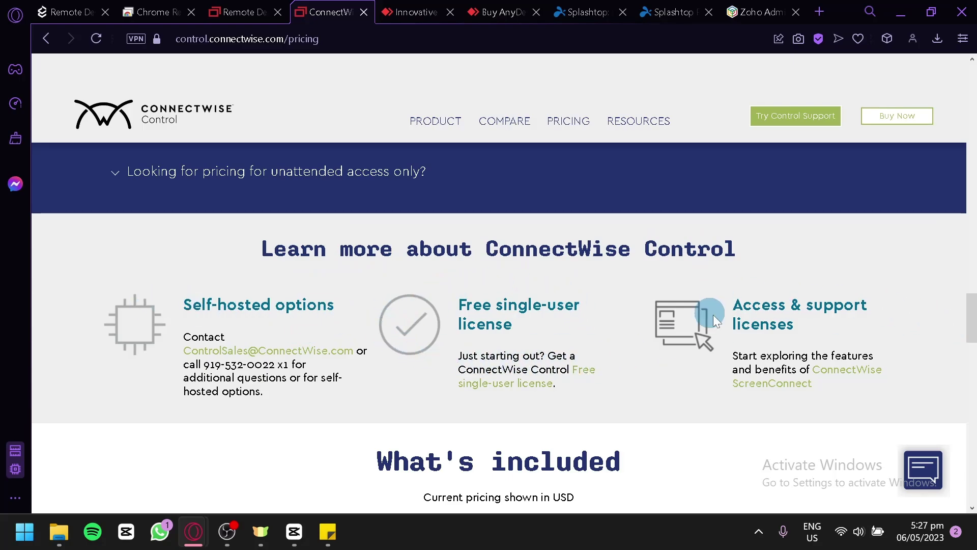
scroll(756, 324, down, 4)
scroll(752, 327, down, 3)
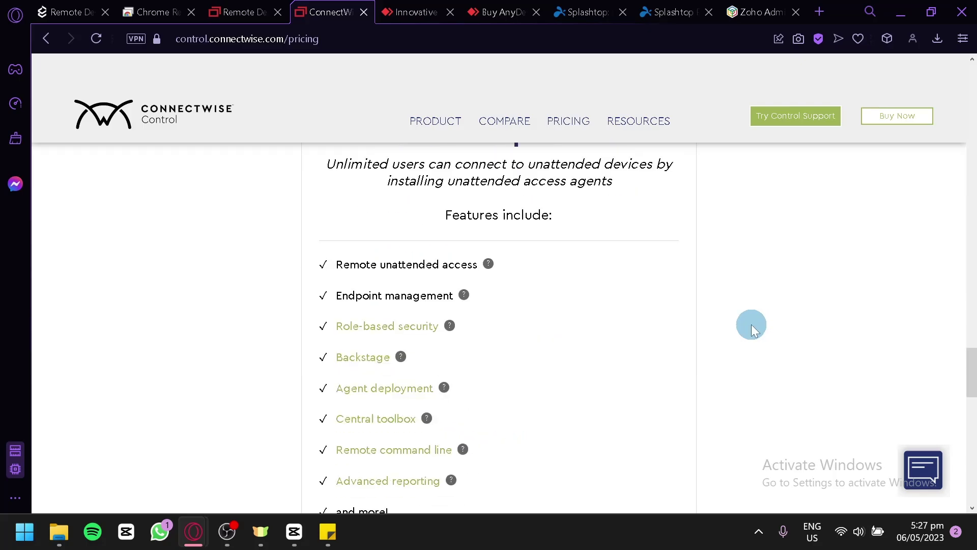
scroll(748, 329, down, 2)
scroll(747, 329, down, 4)
scroll(688, 329, down, 4)
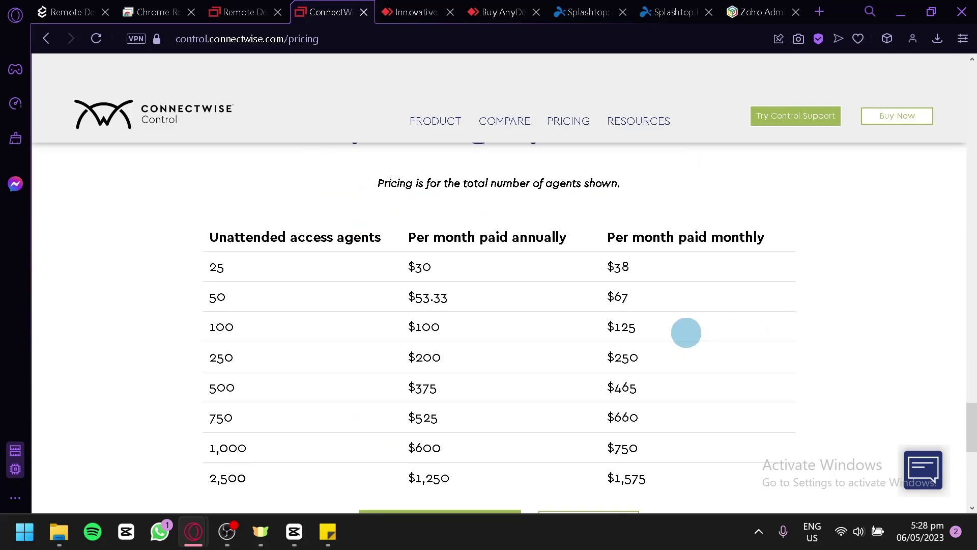
scroll(604, 340, down, 5)
scroll(603, 340, up, 10)
scroll(409, 223, up, 3)
Switch to the AnyDesk features tab at Administration & Customization
click(416, 12)
mouse_move(322, 108)
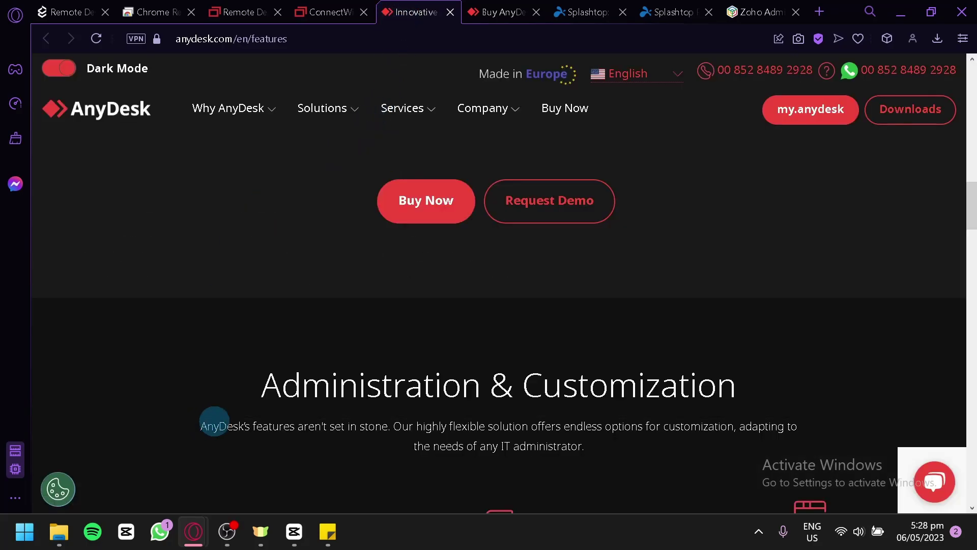
scroll(214, 412, down, 2)
scroll(136, 147, up, 8)
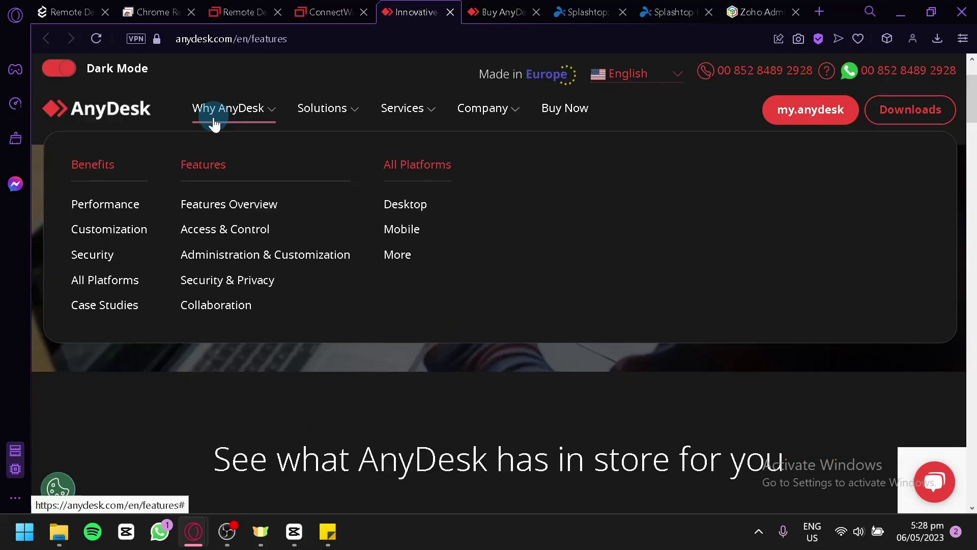
scroll(236, 396, down, 3)
scroll(236, 396, down, 4)
scroll(236, 396, down, 4)
scroll(236, 397, down, 4)
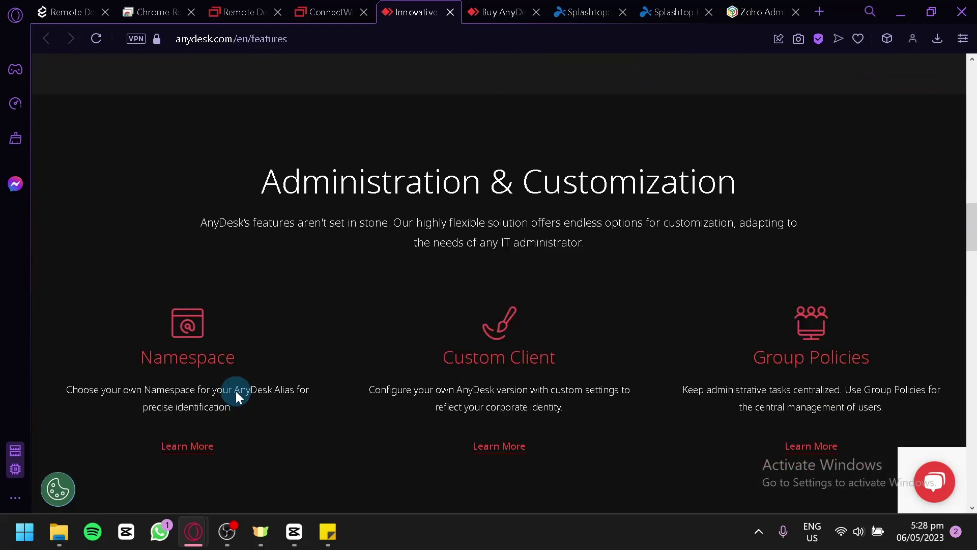
scroll(236, 391, up, 4)
scroll(236, 389, down, 4)
scroll(236, 388, down, 2)
scroll(236, 389, up, 3)
scroll(236, 389, up, 2)
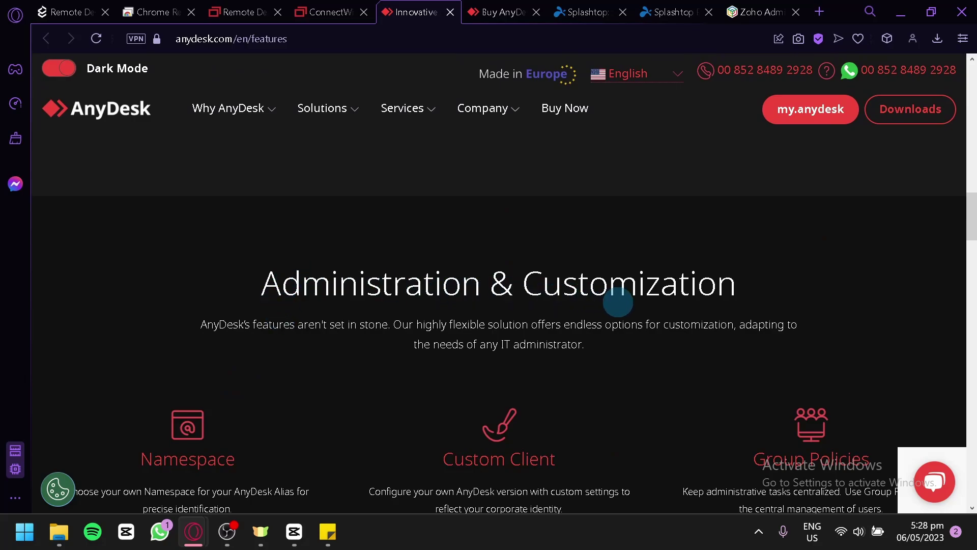
scroll(627, 302, down, 3)
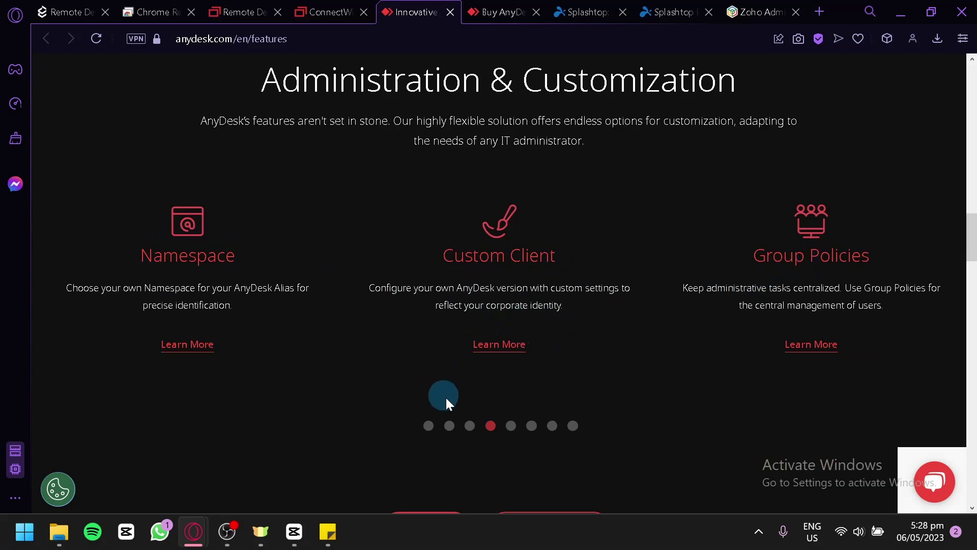
Show the first set of AnyDesk Administration & Customization feature cards
click(429, 427)
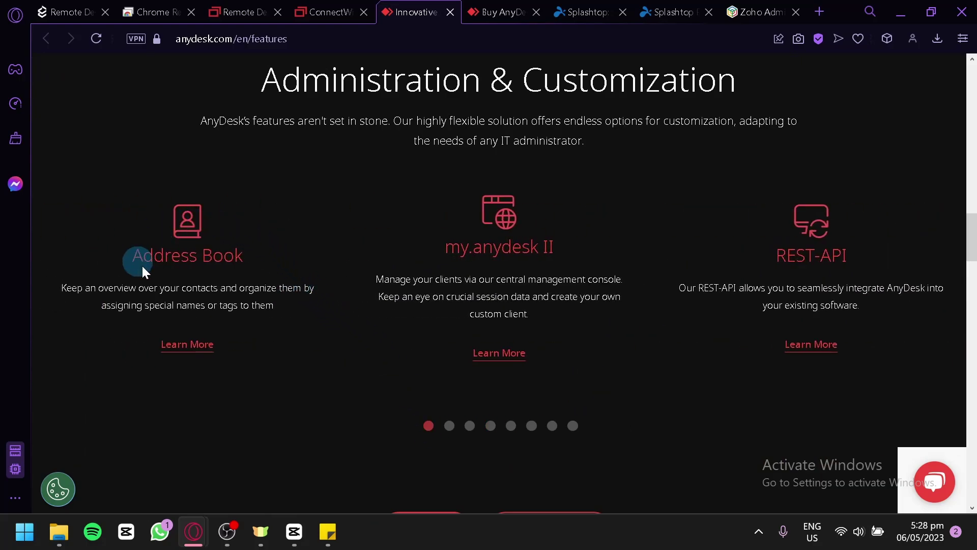
scroll(863, 244, down, 5)
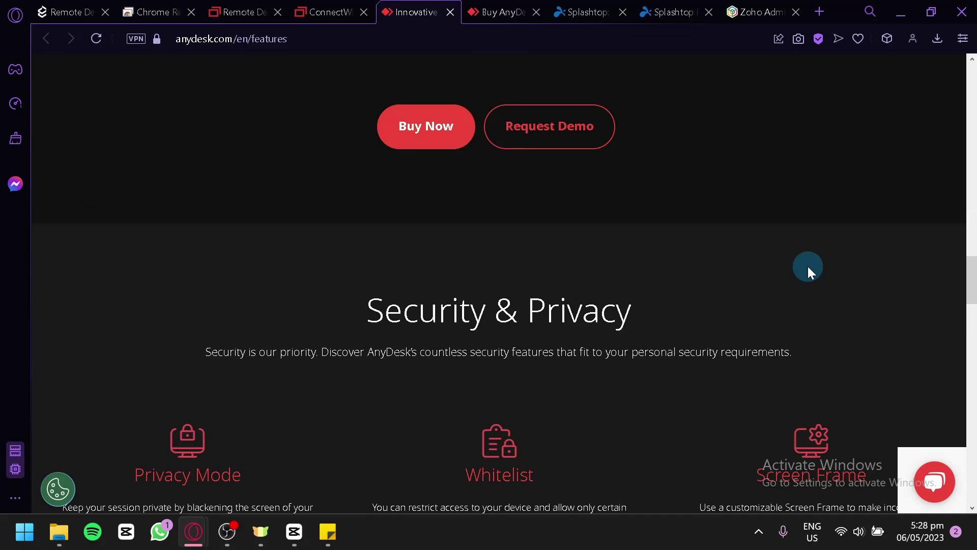
scroll(803, 266, down, 2)
scroll(679, 222, down, 2)
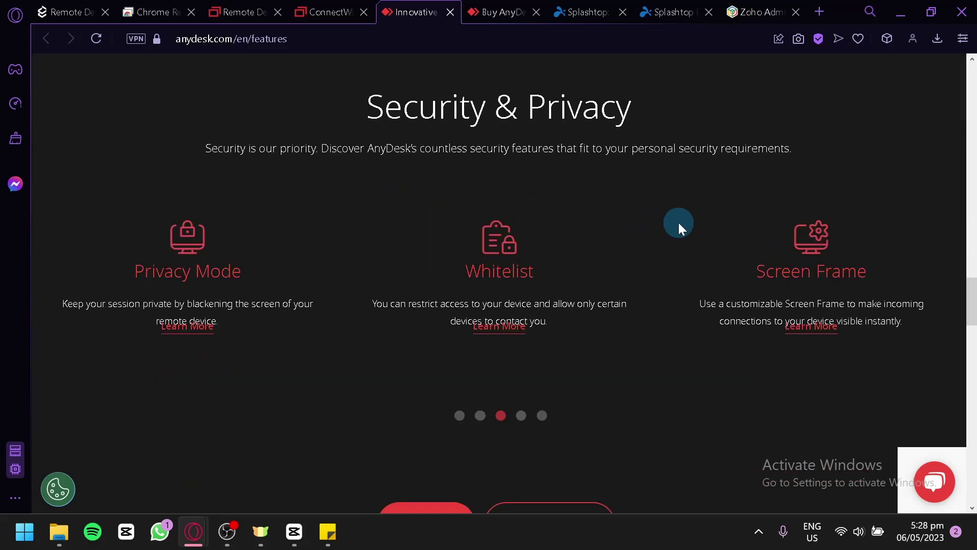
scroll(523, 236, down, 3)
scroll(277, 259, down, 3)
scroll(382, 264, down, 2)
scroll(382, 264, down, 4)
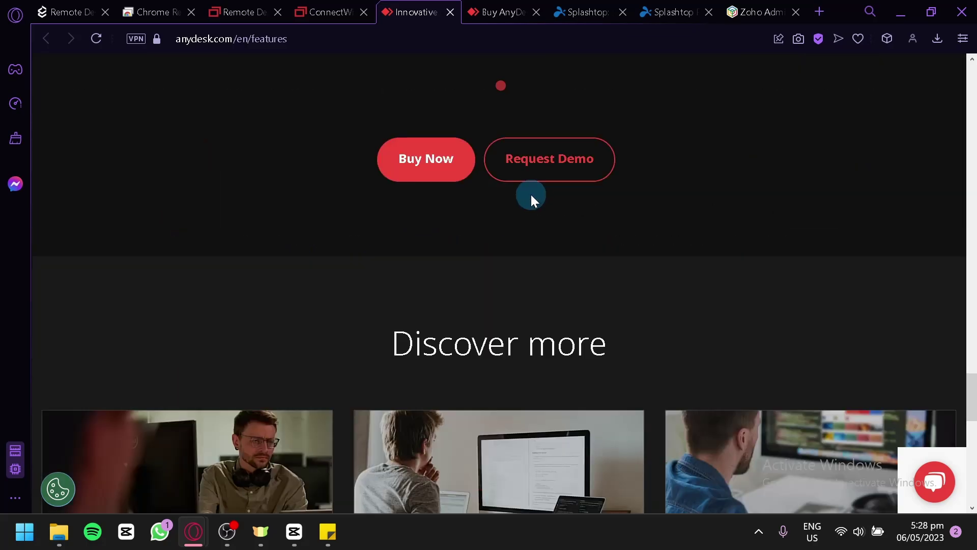
scroll(530, 193, down, 2)
scroll(284, 221, up, 3)
scroll(291, 223, up, 5)
scroll(290, 224, up, 4)
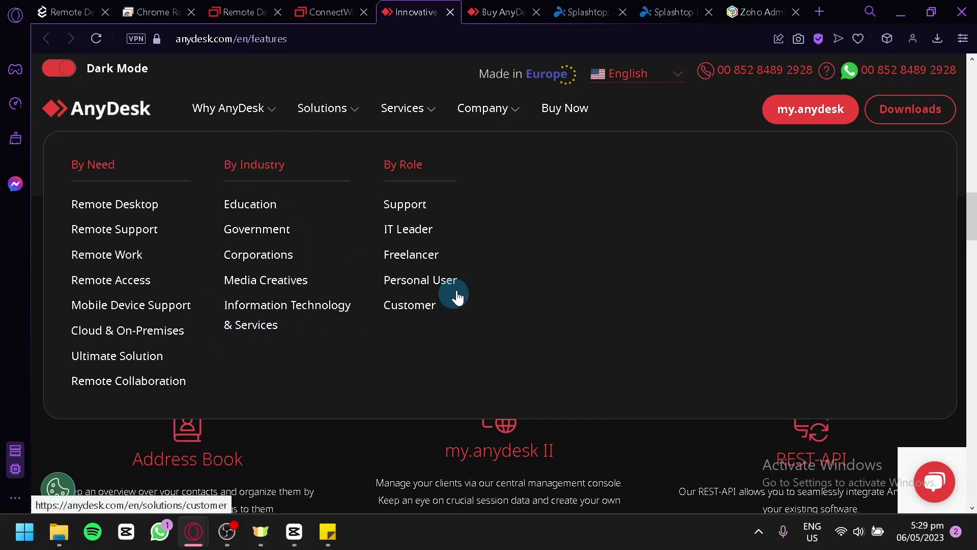
Switch to the AnyDesk pricing tab with the Free-to-Ultimate plan comparison table
click(500, 12)
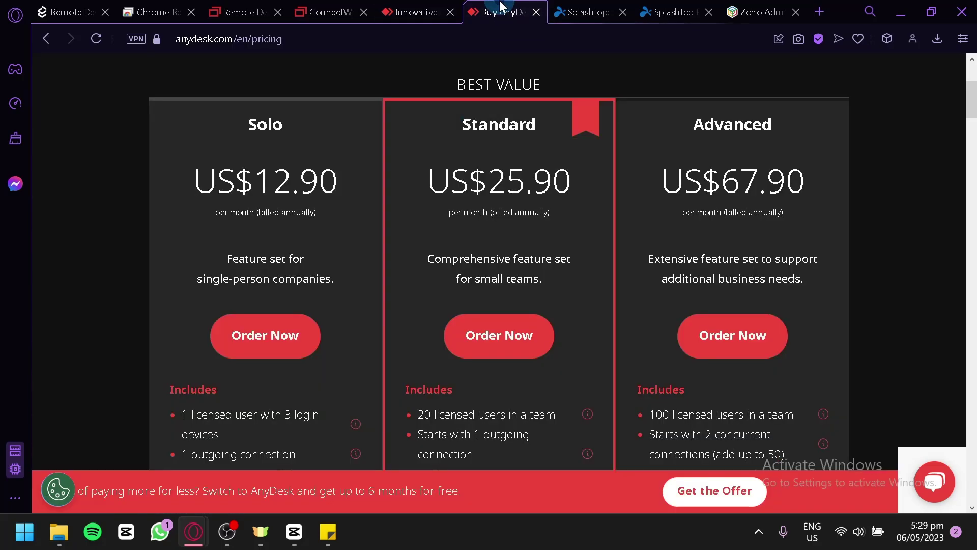
scroll(333, 195, up, 2)
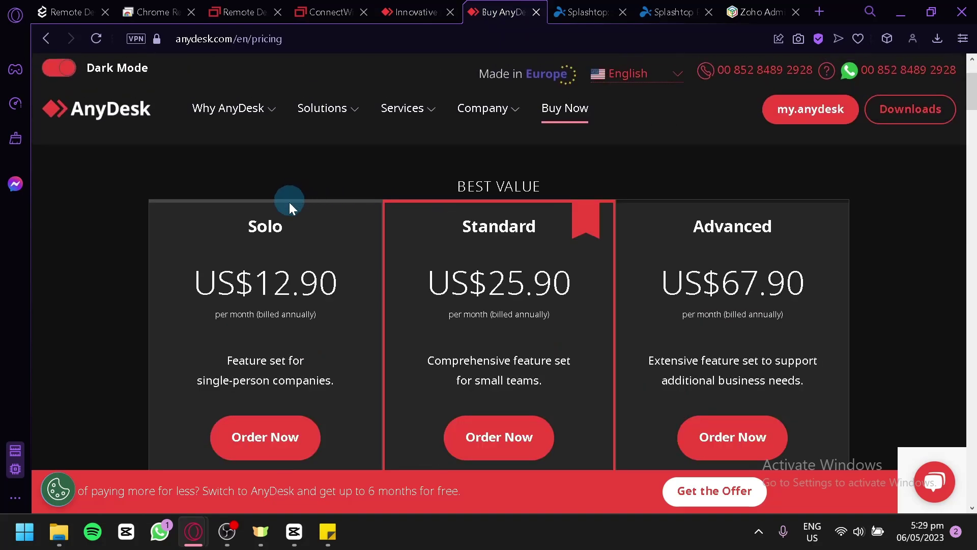
scroll(262, 233, down, 2)
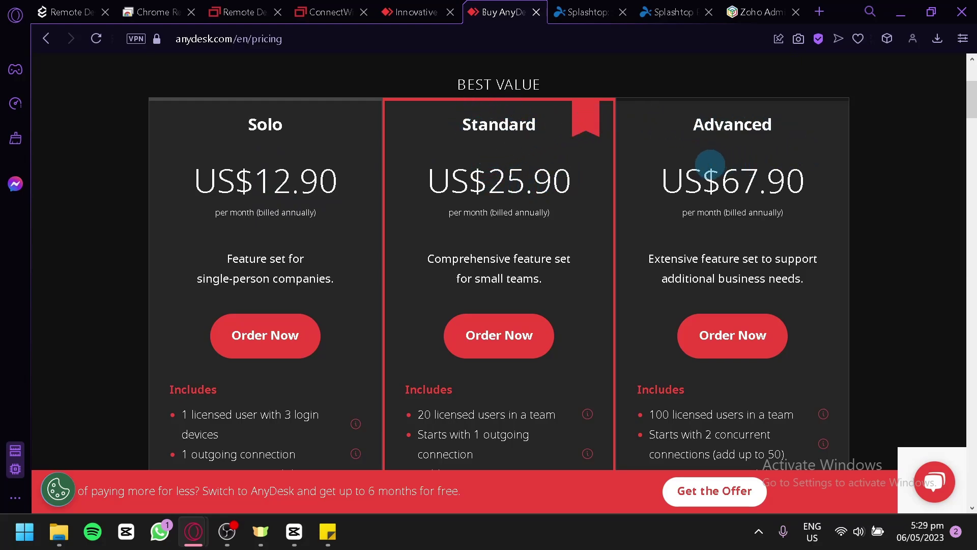
scroll(752, 244, down, 3)
scroll(633, 145, down, 2)
scroll(352, 187, up, 2)
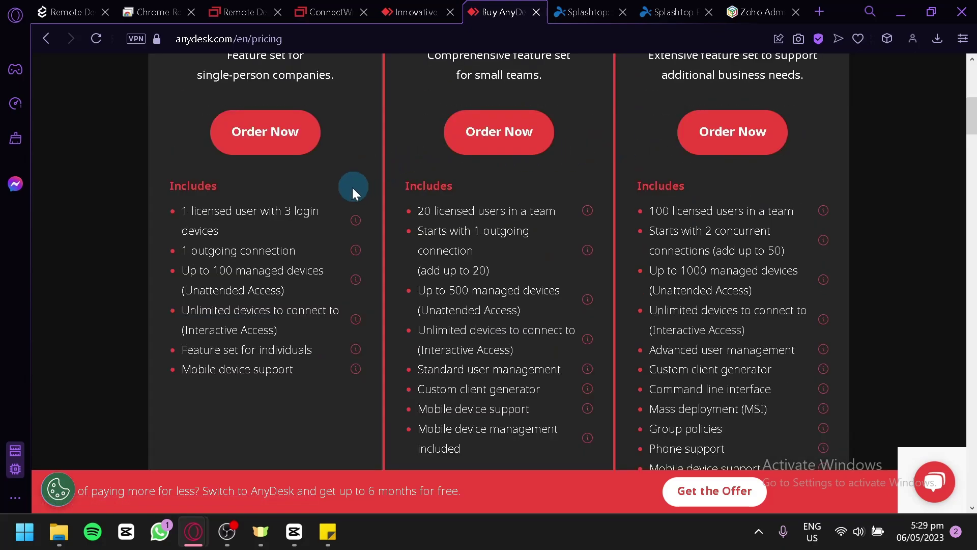
scroll(275, 211, down, 1)
scroll(274, 211, down, 5)
scroll(524, 245, down, 2)
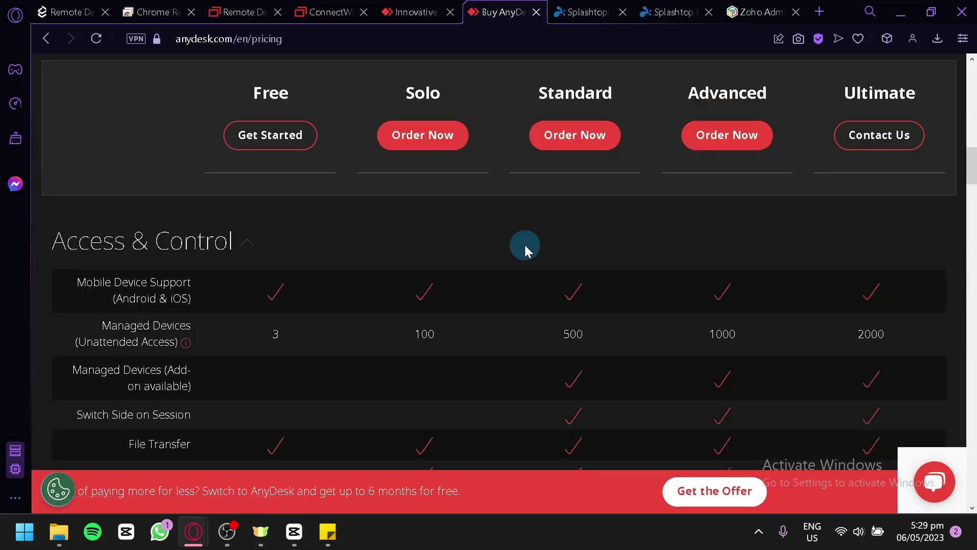
scroll(525, 245, down, 2)
scroll(256, 256, up, 2)
scroll(306, 321, up, 2)
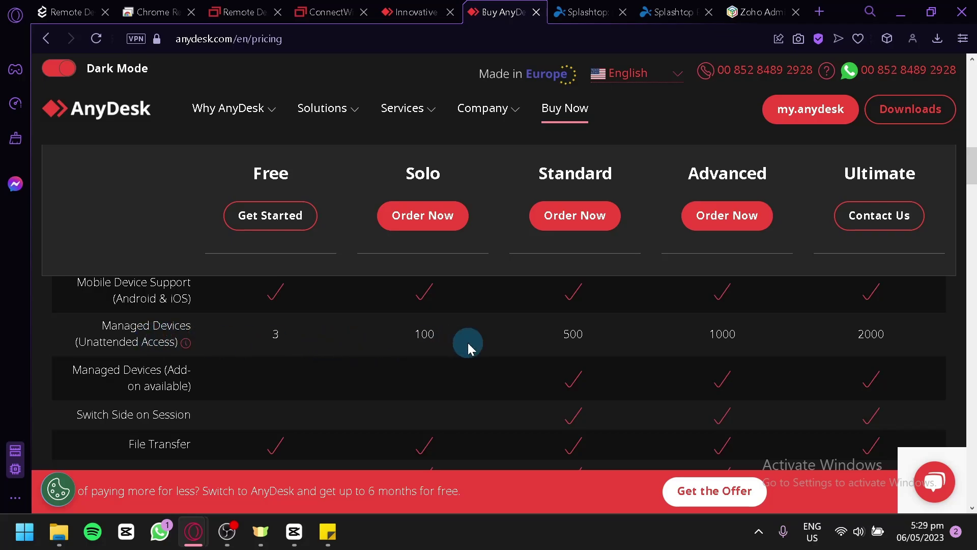
scroll(208, 305, down, 2)
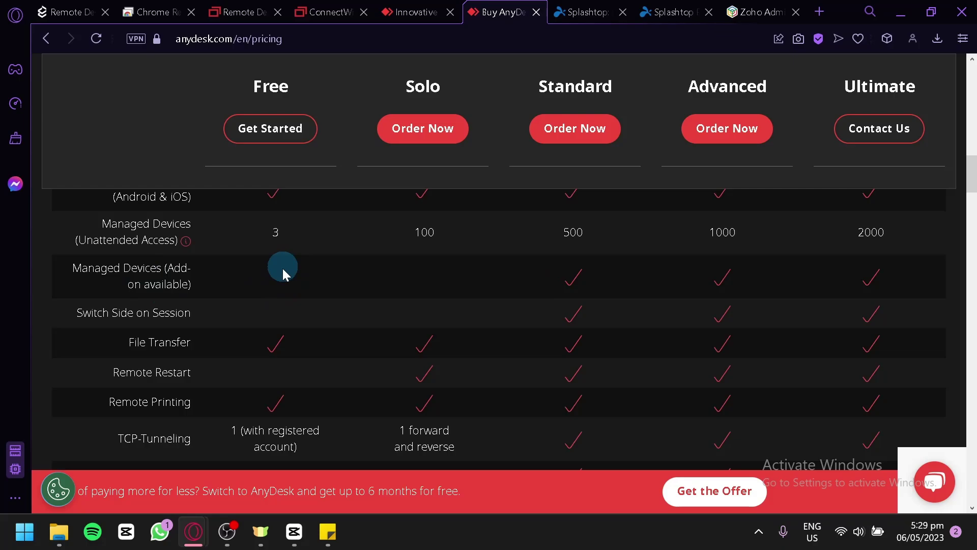
scroll(368, 301, up, 2)
scroll(355, 134, up, 1)
scroll(514, 220, down, 3)
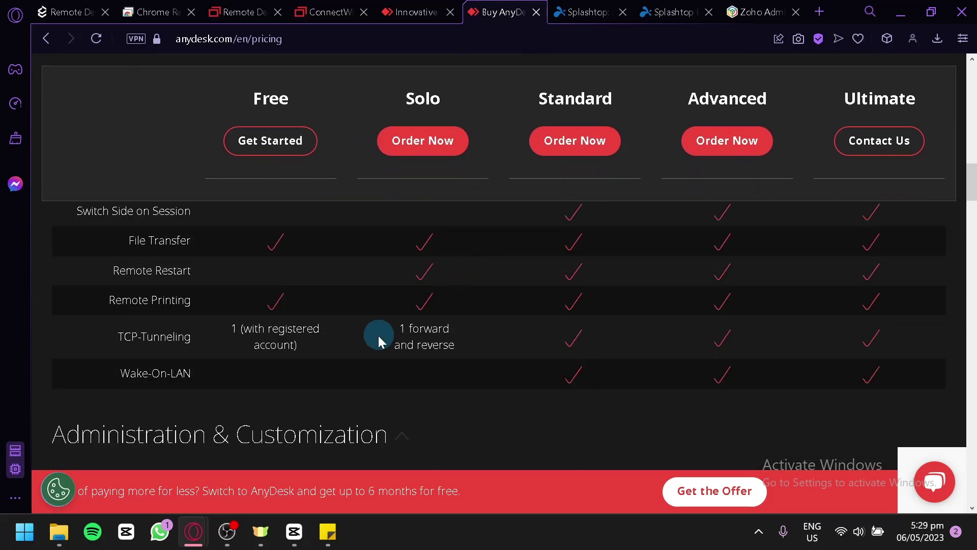
scroll(379, 335, up, 6)
scroll(308, 342, down, 3)
scroll(290, 229, up, 1)
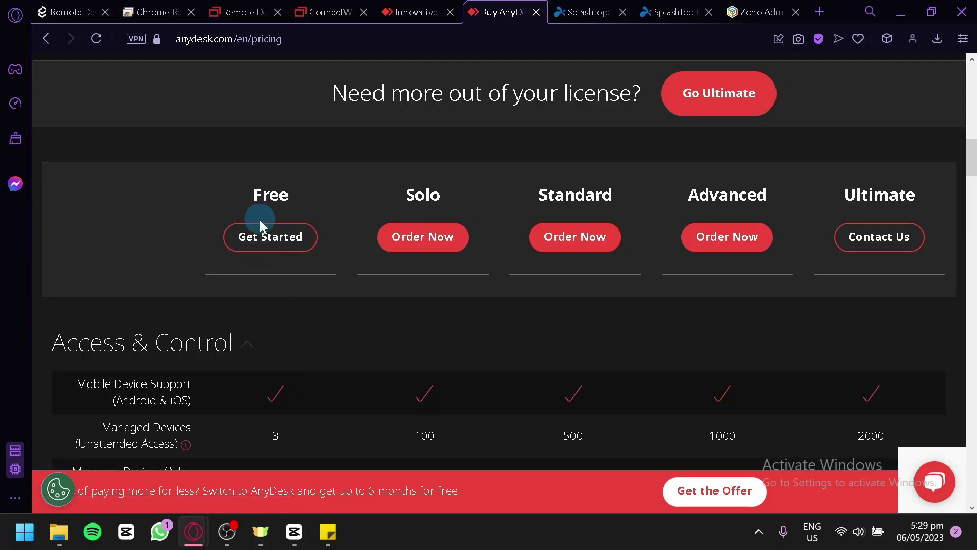
scroll(259, 220, down, 3)
scroll(264, 229, up, 2)
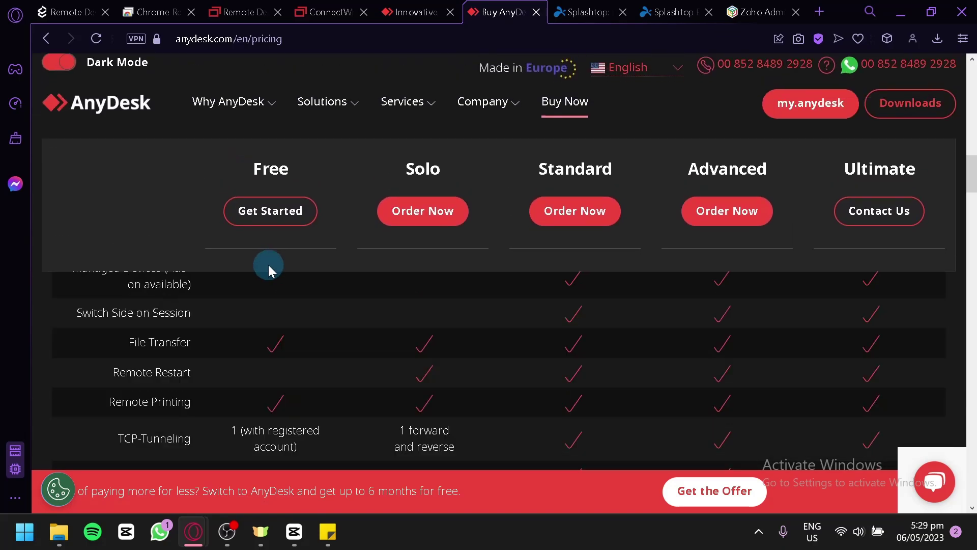
scroll(269, 265, down, 4)
scroll(269, 268, down, 3)
scroll(268, 267, down, 3)
scroll(268, 267, down, 4)
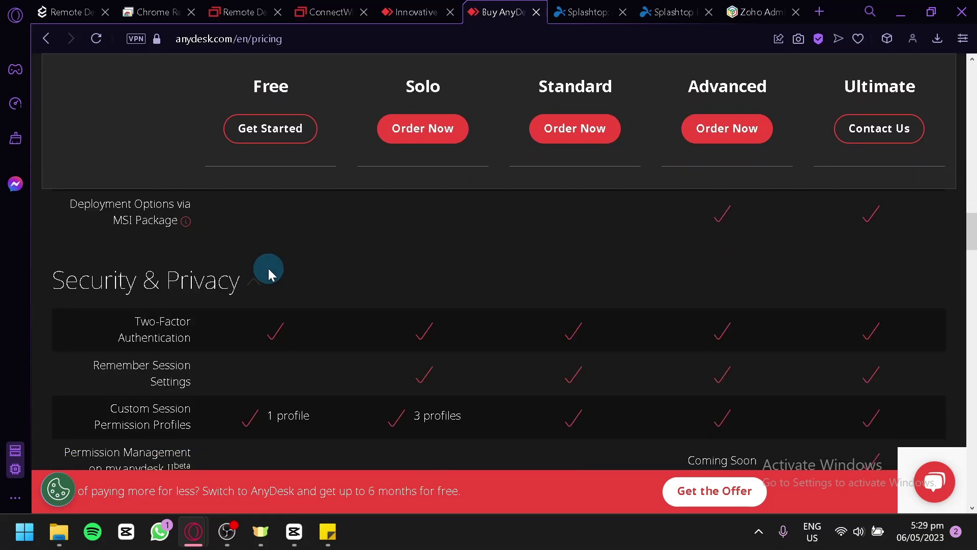
scroll(268, 268, down, 4)
scroll(268, 269, up, 10)
scroll(272, 363, down, 3)
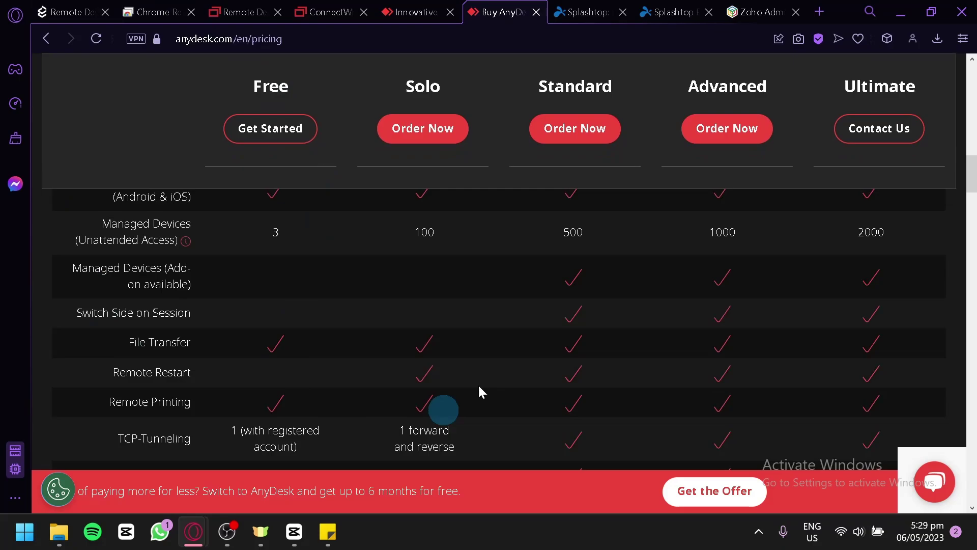
scroll(261, 287, up, 5)
scroll(261, 287, down, 1)
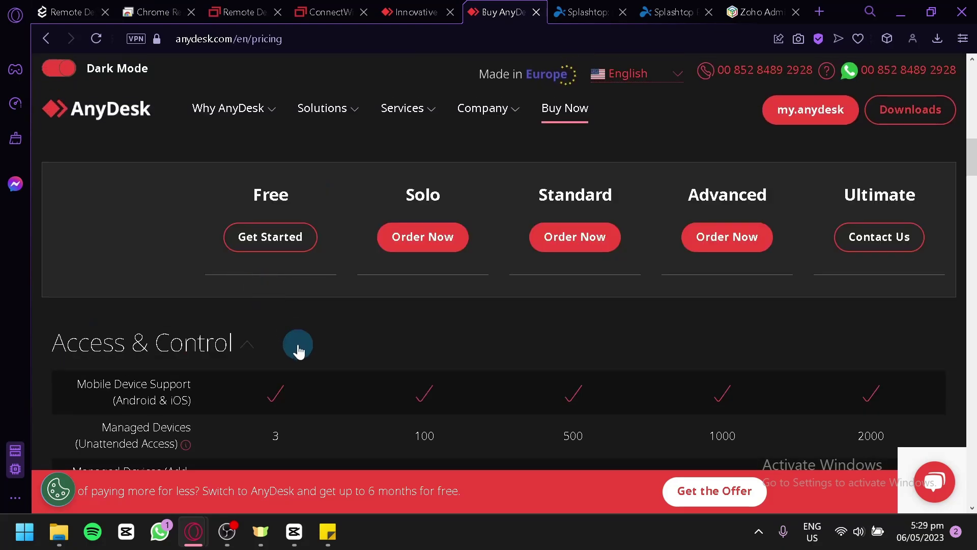
scroll(298, 348, down, 4)
scroll(294, 346, up, 1)
scroll(294, 346, down, 2)
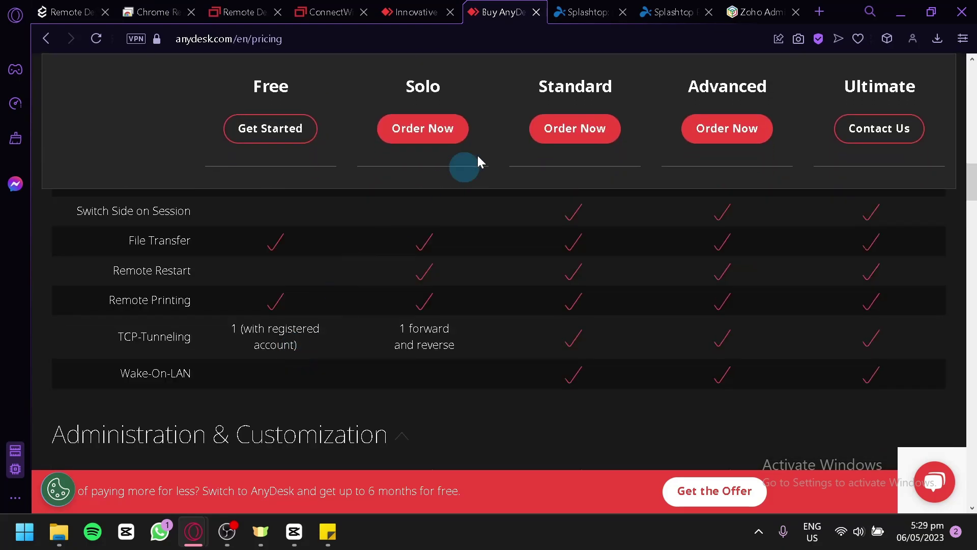
Switch to the Splashtop home page tab
click(604, 11)
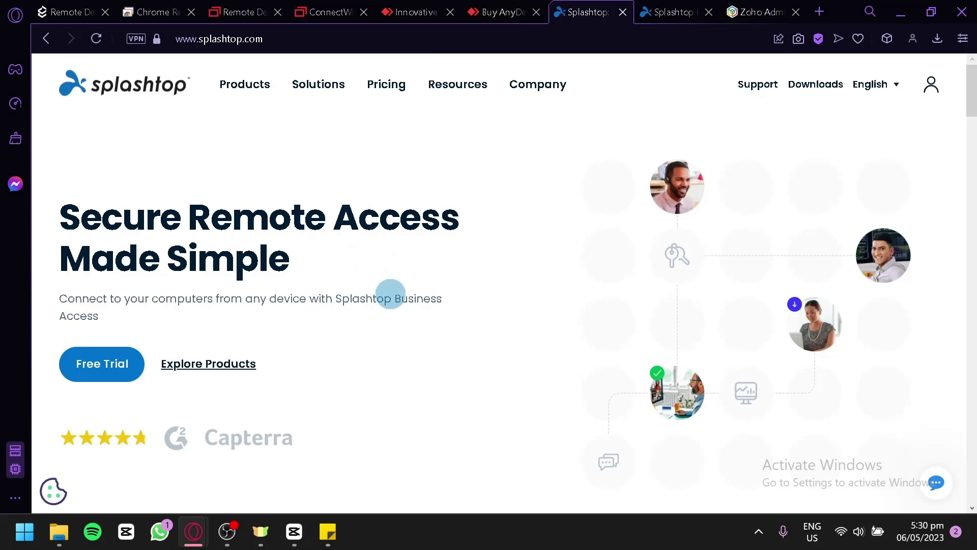
scroll(446, 301, down, 4)
scroll(252, 189, down, 1)
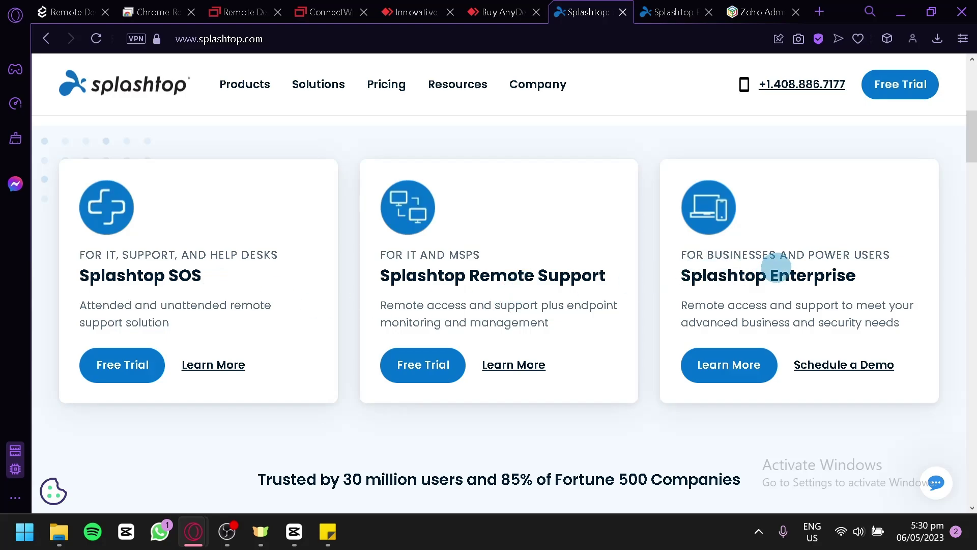
scroll(778, 266, down, 1)
scroll(863, 204, down, 3)
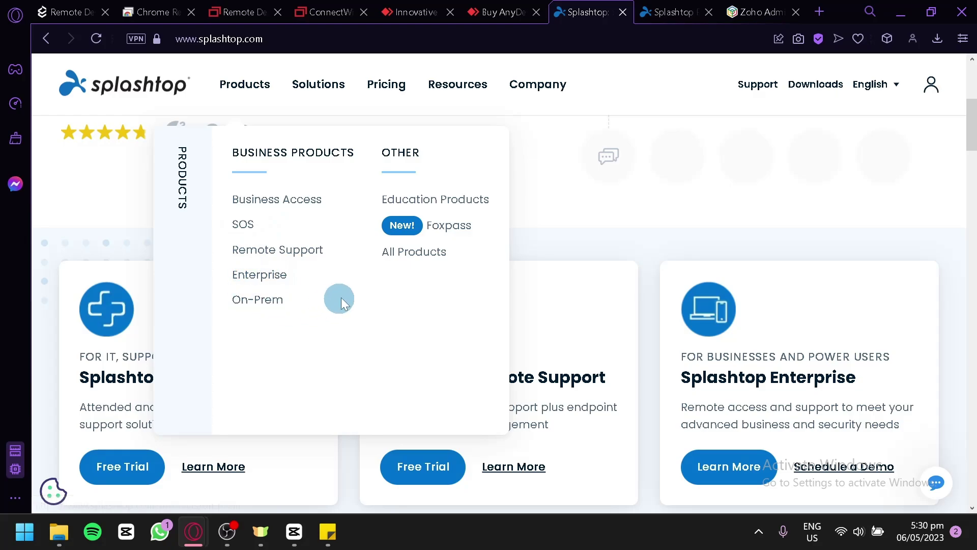
mouse_move(318, 85)
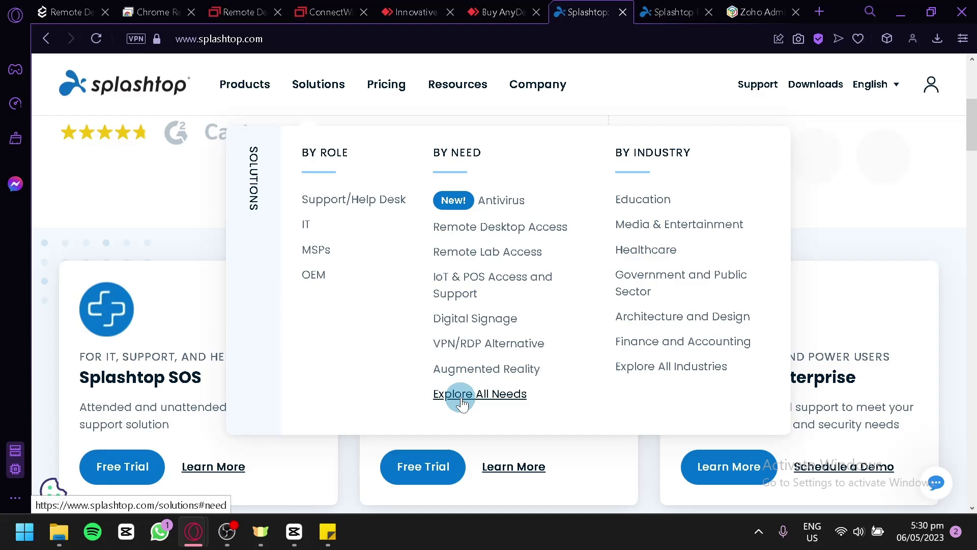
Open the Splashtop pricing tab showing Solo ($5), Pro ($8.25) and Performance ($12) plans
click(668, 11)
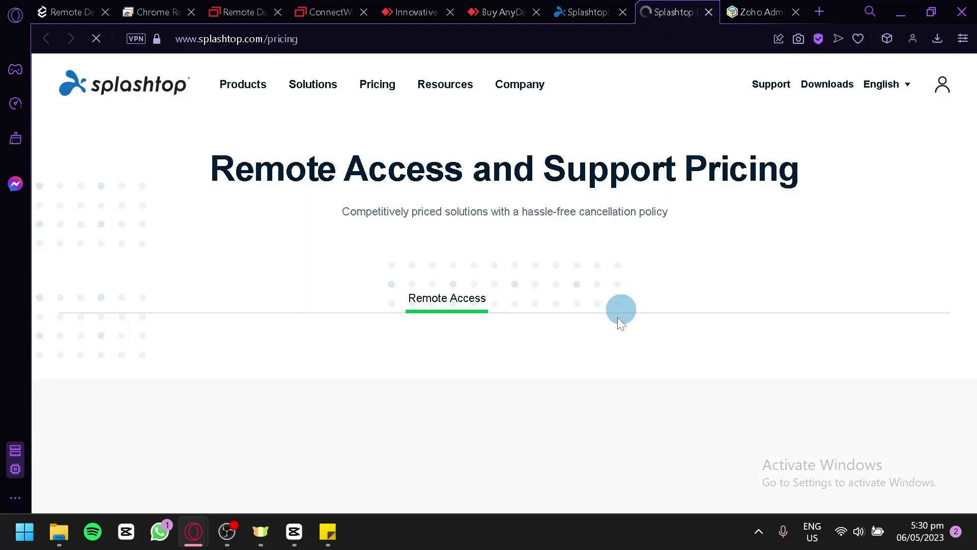
scroll(451, 305, down, 1)
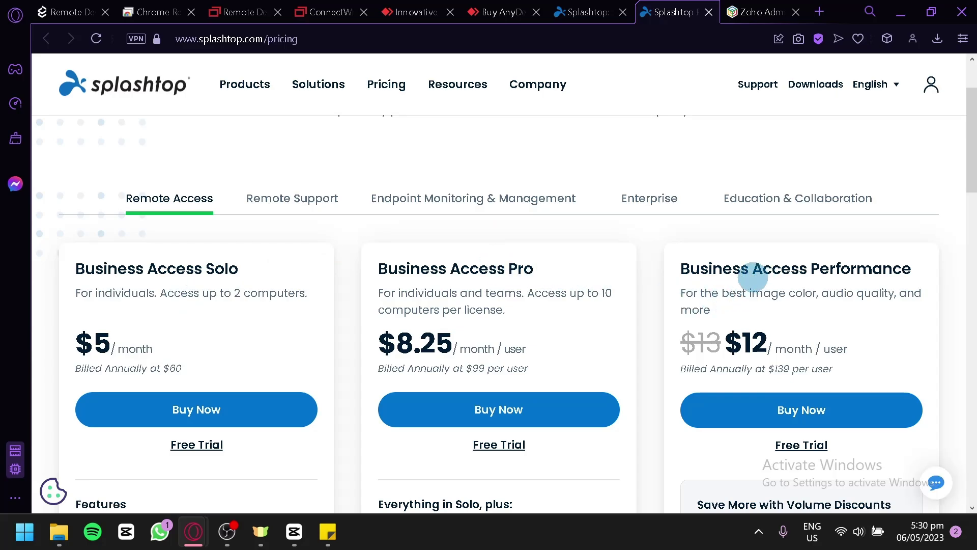
scroll(754, 276, down, 1)
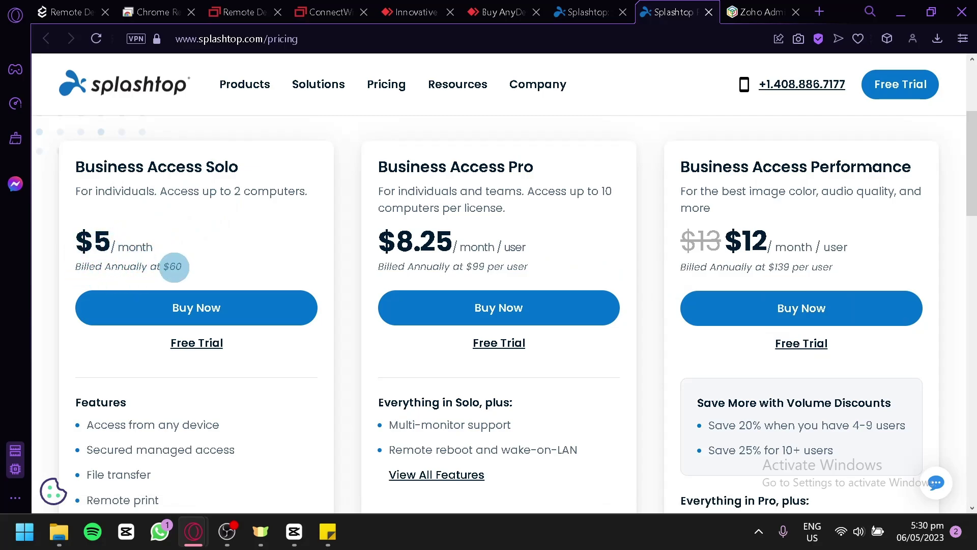
scroll(165, 281, up, 3)
scroll(165, 280, down, 3)
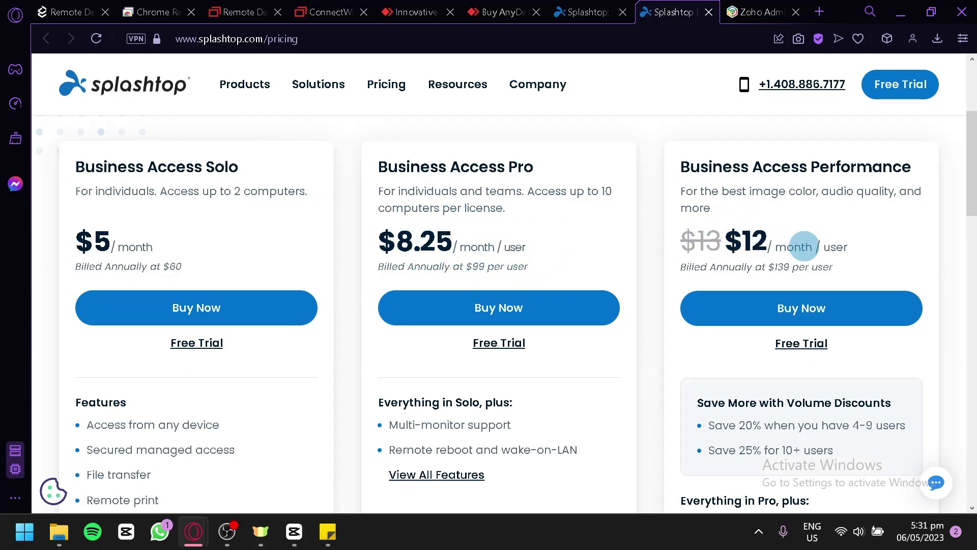
scroll(775, 240, down, 4)
scroll(581, 286, up, 2)
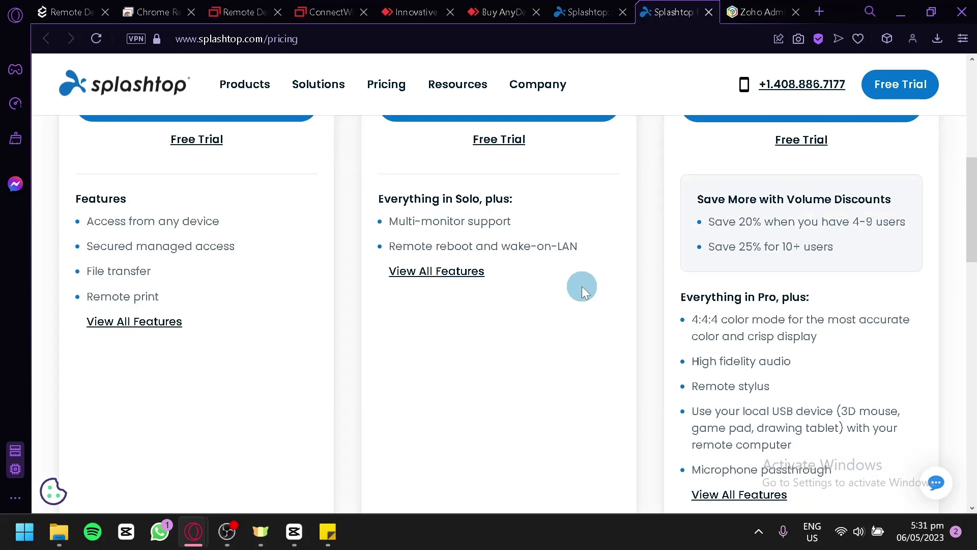
scroll(153, 342, up, 2)
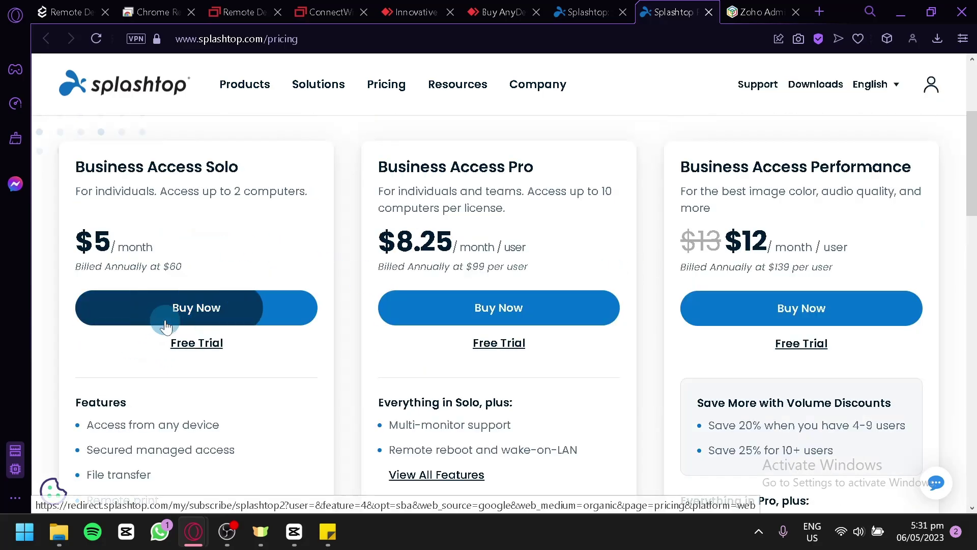
scroll(171, 319, down, 2)
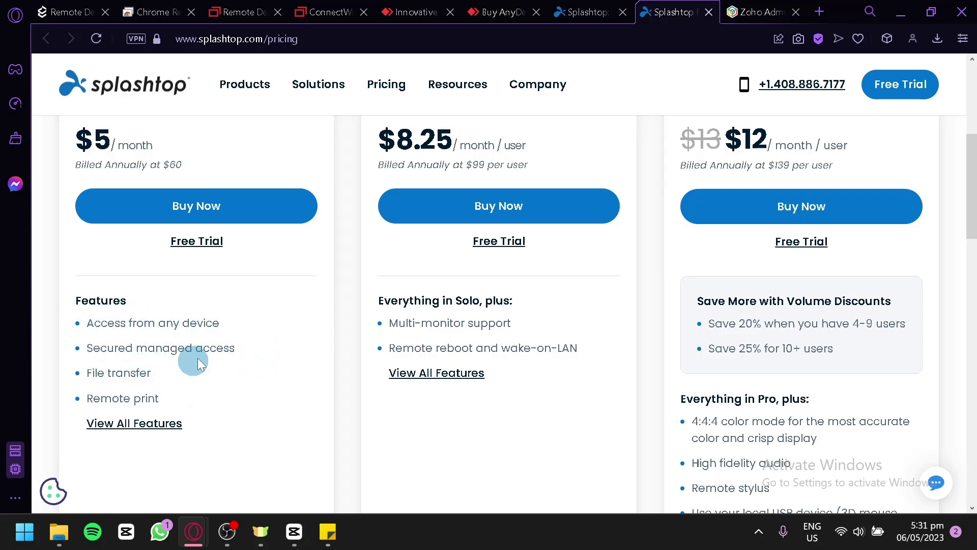
scroll(301, 297, up, 2)
scroll(534, 306, down, 2)
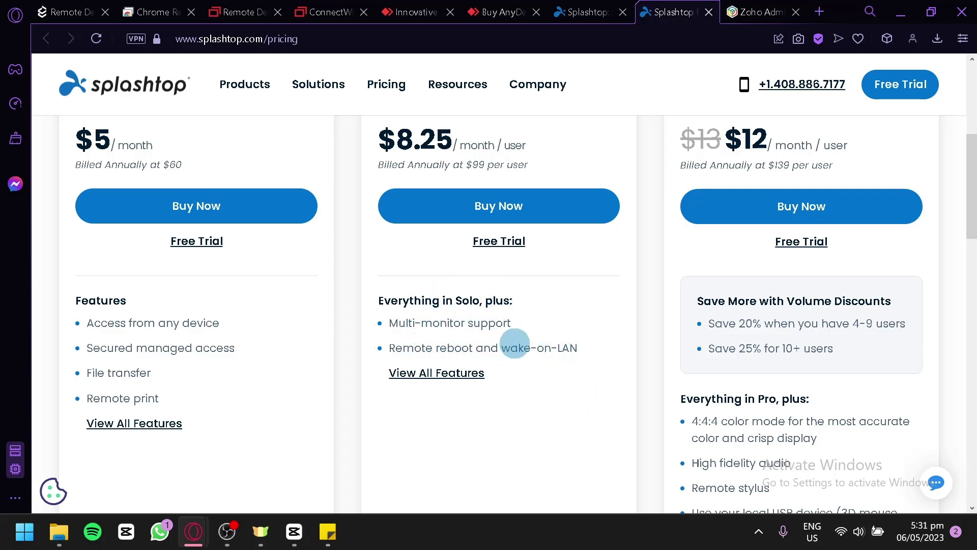
scroll(849, 269, up, 2)
scroll(850, 230, down, 2)
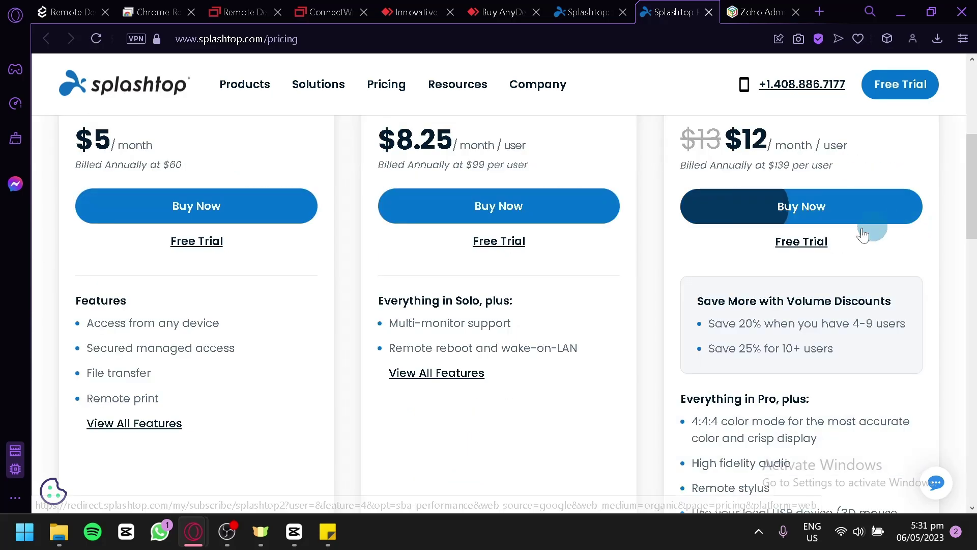
scroll(565, 359, down, 3)
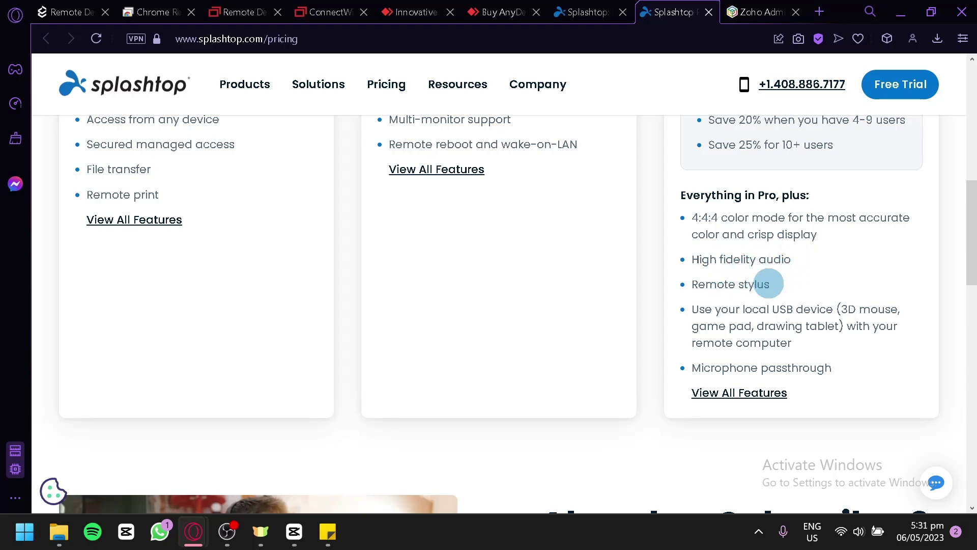
scroll(681, 344, down, 5)
scroll(680, 344, up, 5)
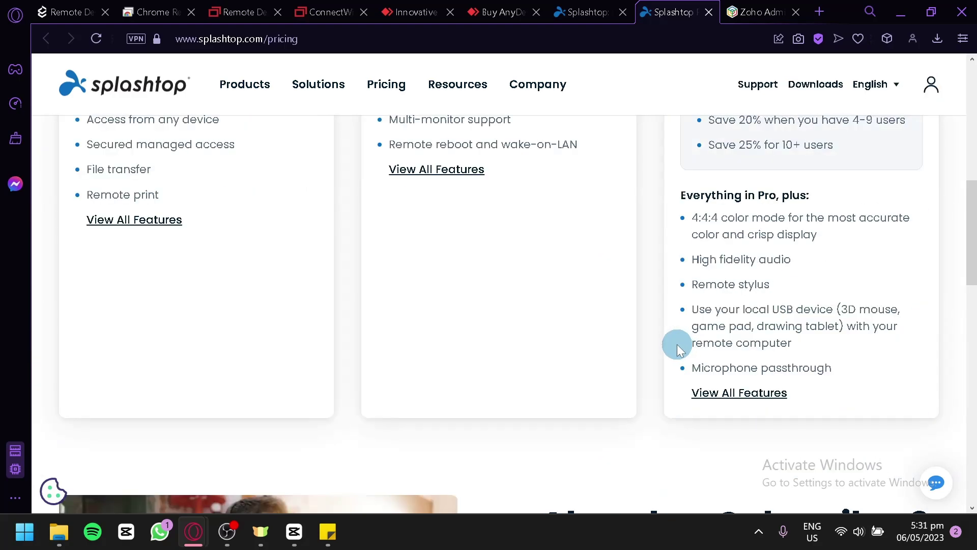
scroll(679, 345, up, 4)
scroll(714, 318, down, 4)
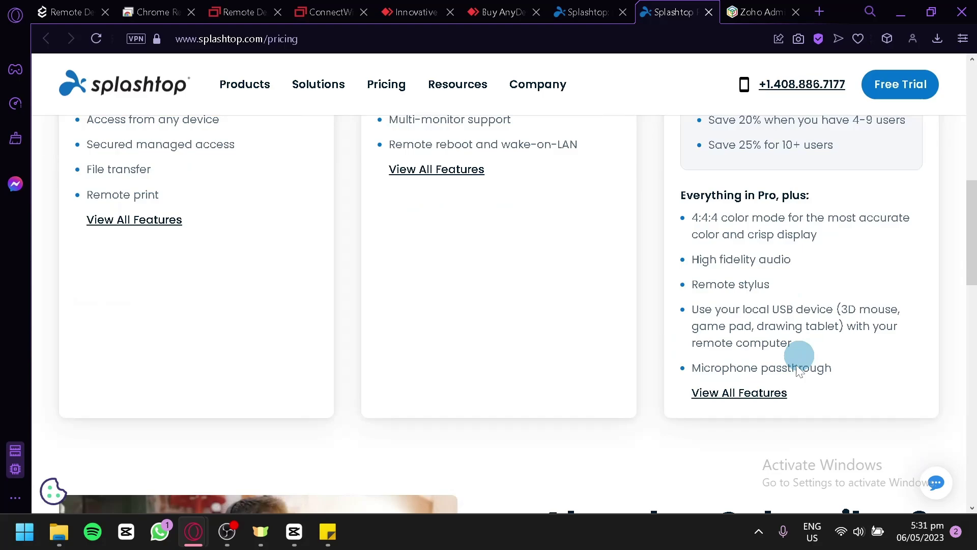
scroll(725, 403, down, 5)
scroll(725, 402, down, 5)
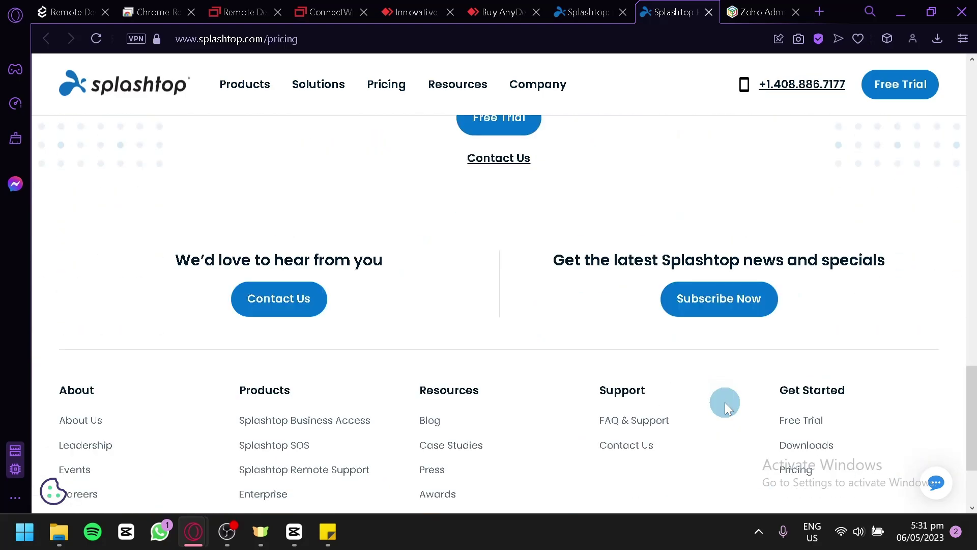
scroll(724, 403, down, 3)
scroll(725, 402, up, 5)
scroll(626, 329, up, 5)
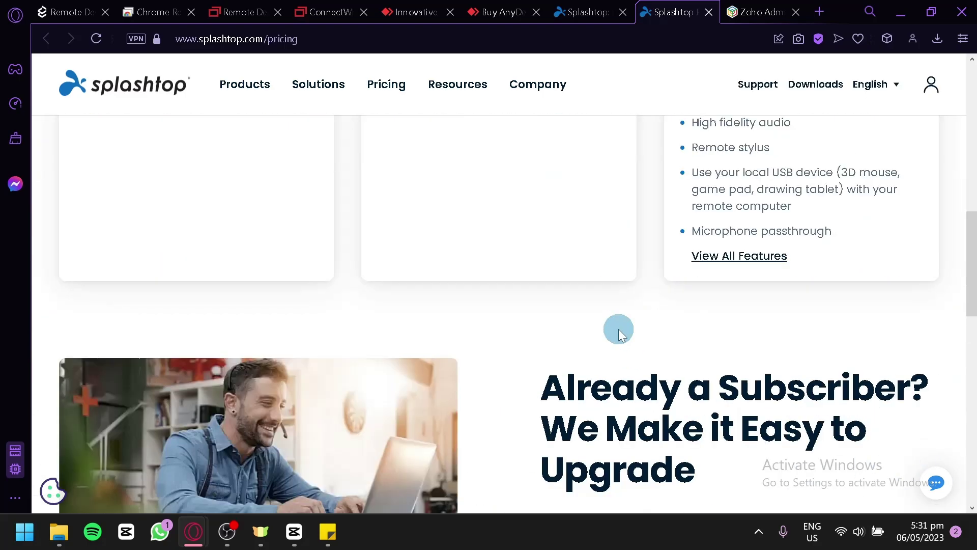
scroll(618, 329, up, 5)
scroll(588, 229, up, 5)
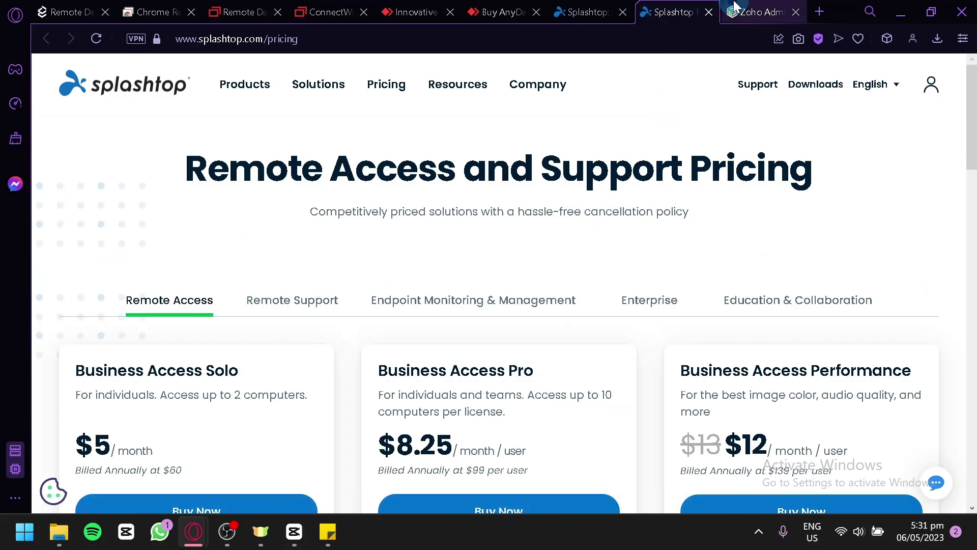
Switch to the Zoho One admin page tab
click(756, 12)
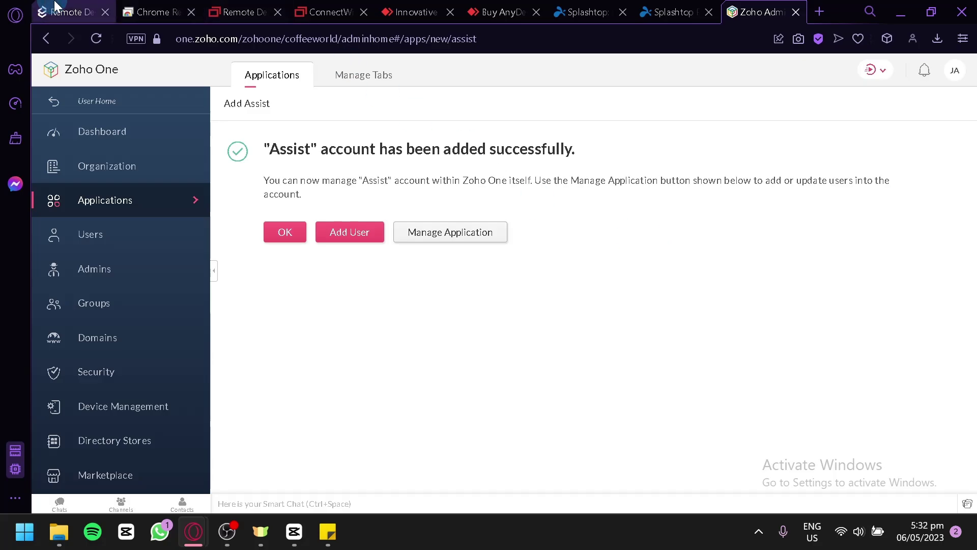
Return to the first tab, the Remote Utilities 'Fast and Secure Remote Desktop Software' homepage
click(65, 12)
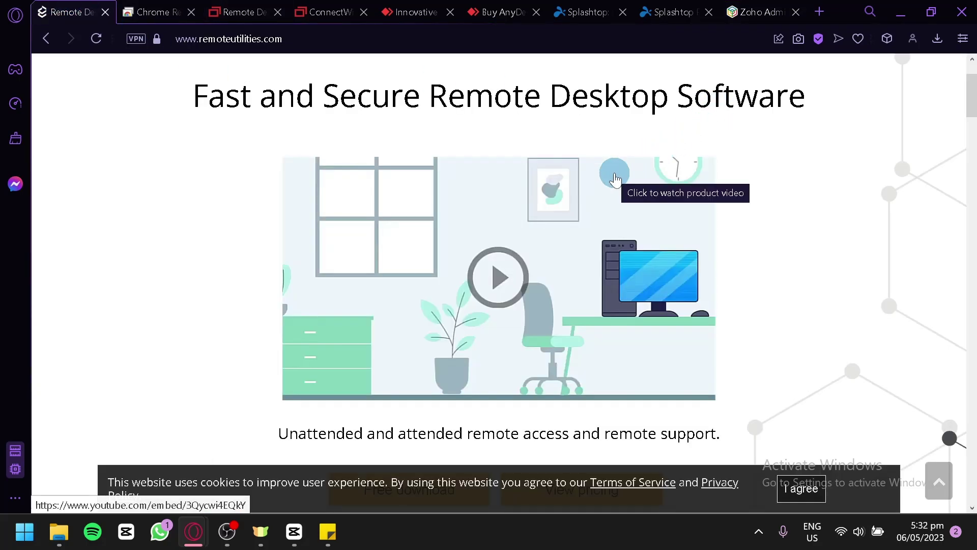
scroll(614, 177, up, 3)
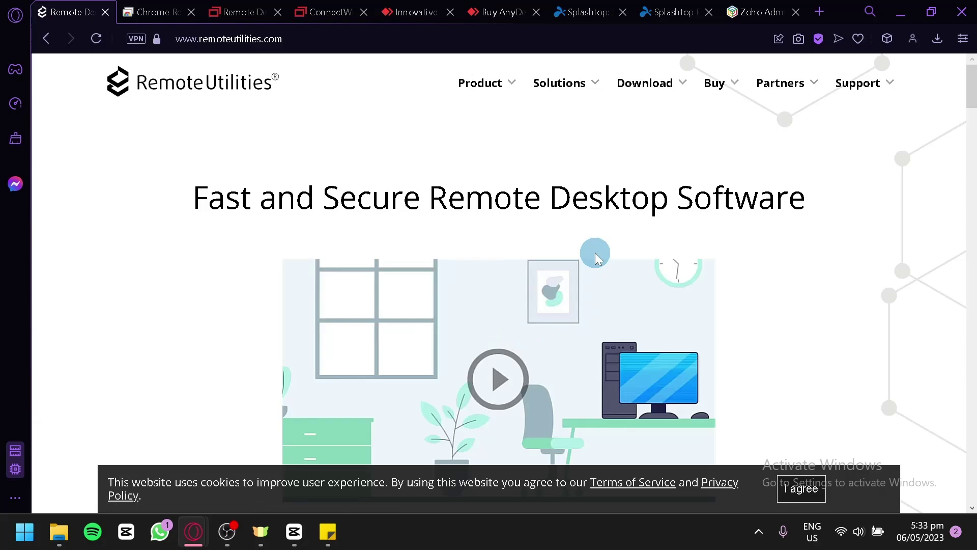
scroll(595, 253, down, 5)
scroll(578, 251, down, 2)
scroll(566, 248, up, 5)
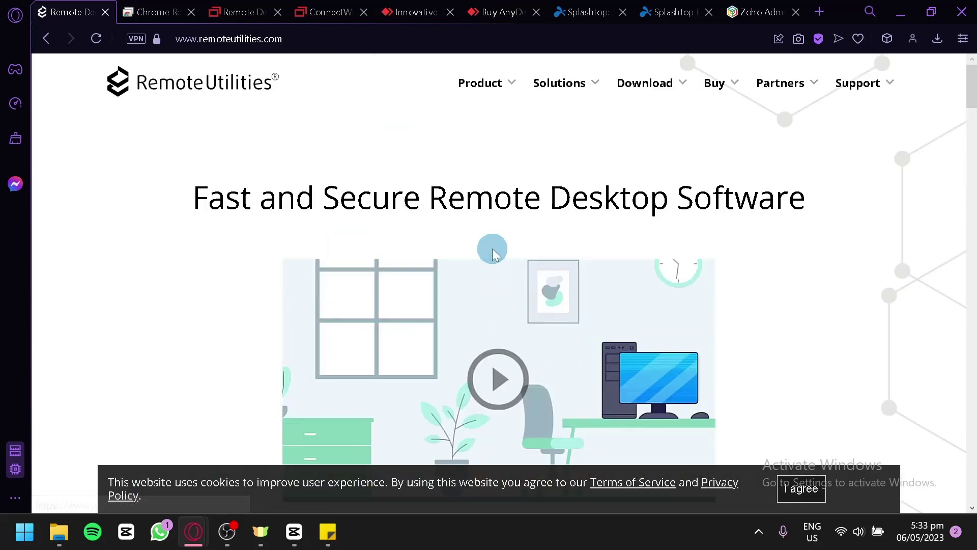